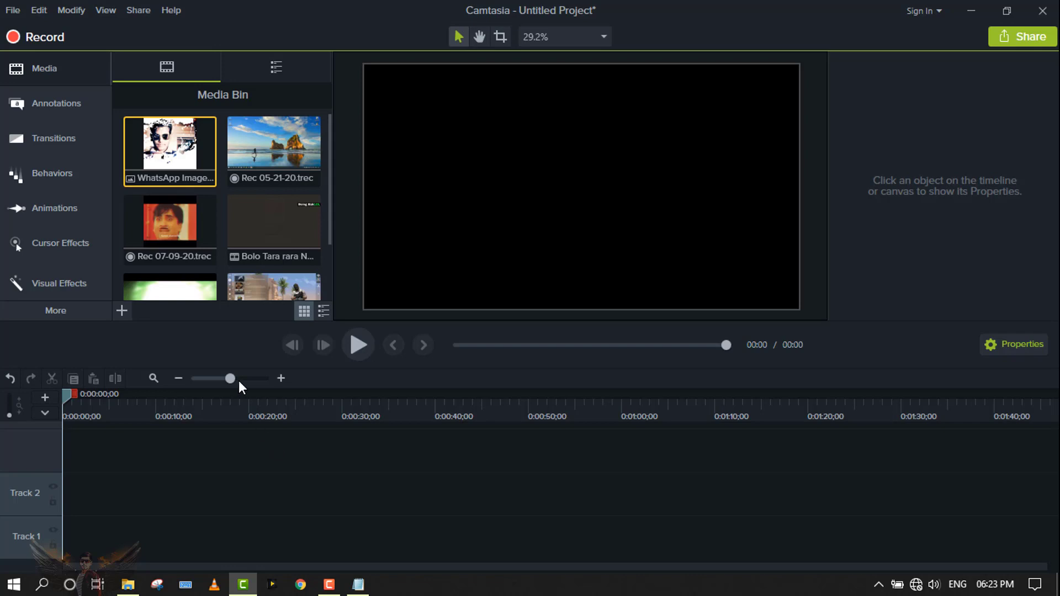
Keep the project canvas at 1080p HD with a black background
right_click(649, 172)
left_click(680, 275)
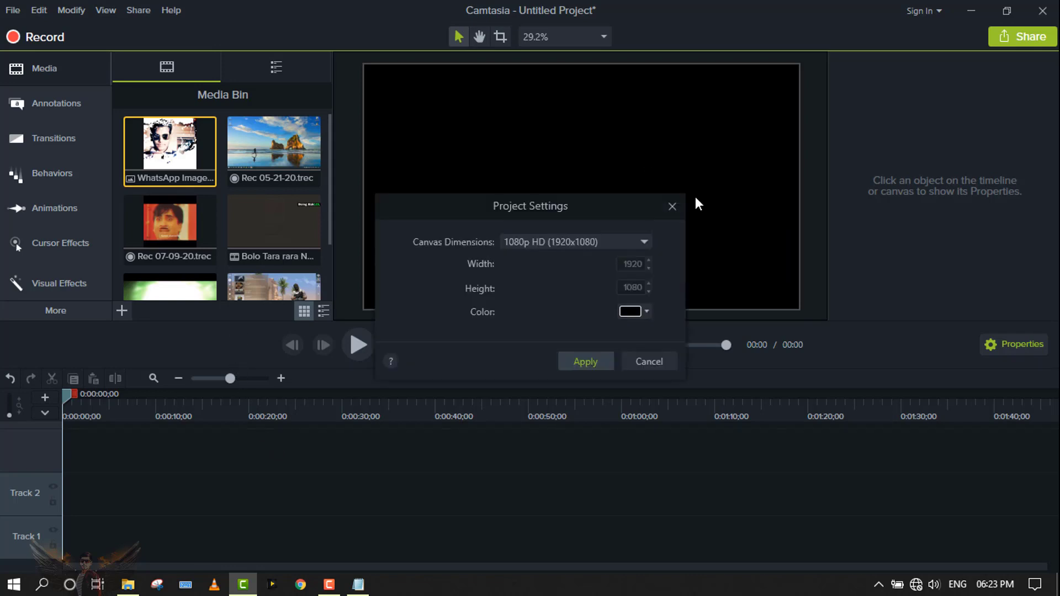
left_click(626, 247)
left_click(582, 275)
left_click(647, 315)
left_click(566, 361)
left_click(576, 363)
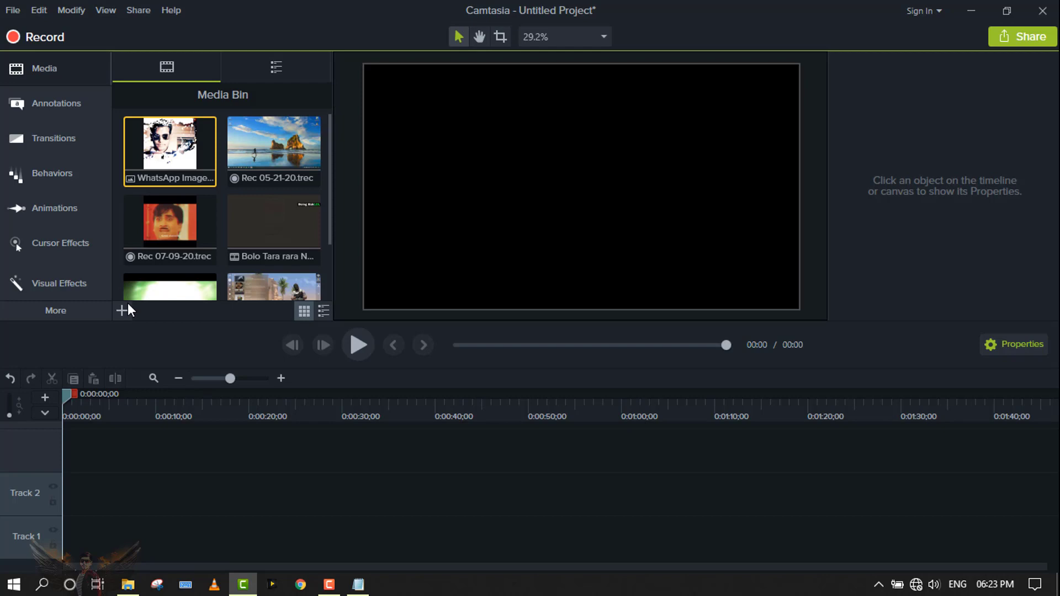
Add a plain text callout at the canvas centre and type 'VORTEX'
left_click(37, 140)
left_click(62, 105)
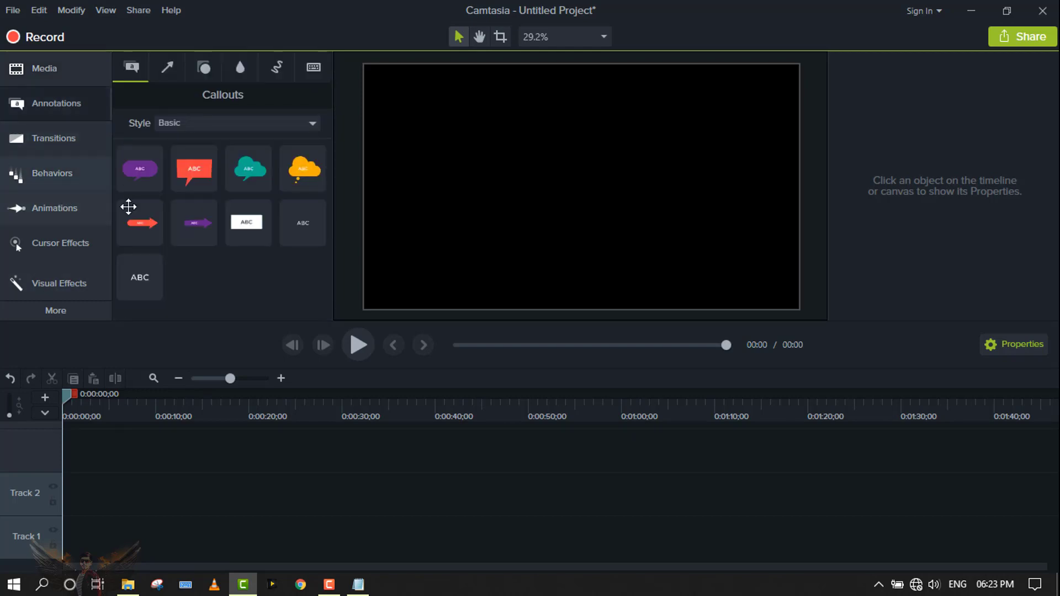
left_click_drag(127, 278, 579, 194)
double_click(564, 180)
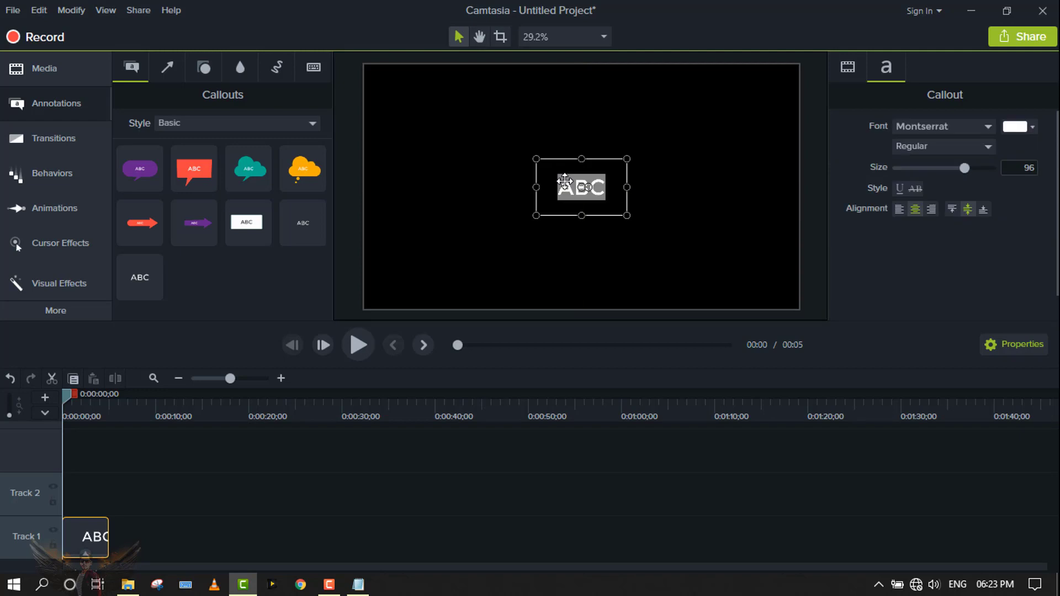
type("Vo")
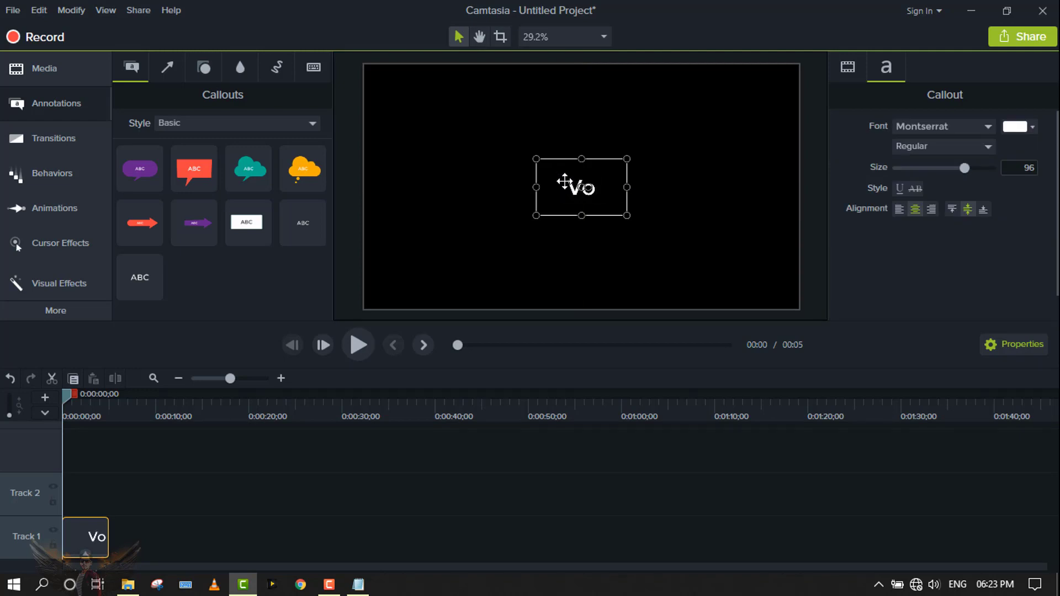
key("BackSpace")
type("ORTEX")
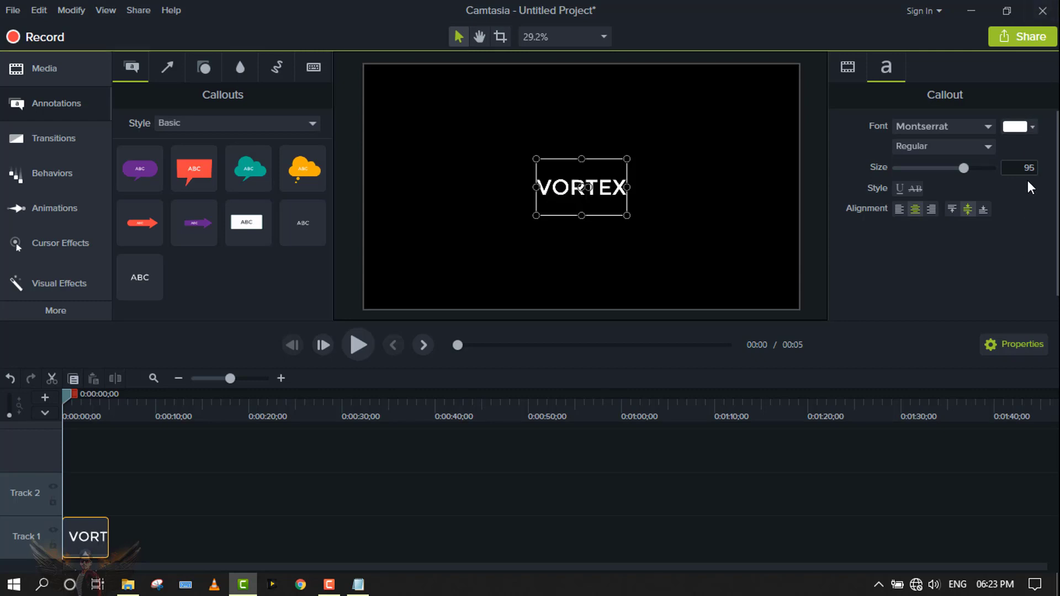
Set the VORTEX text size to 250
key("ctrl+a")
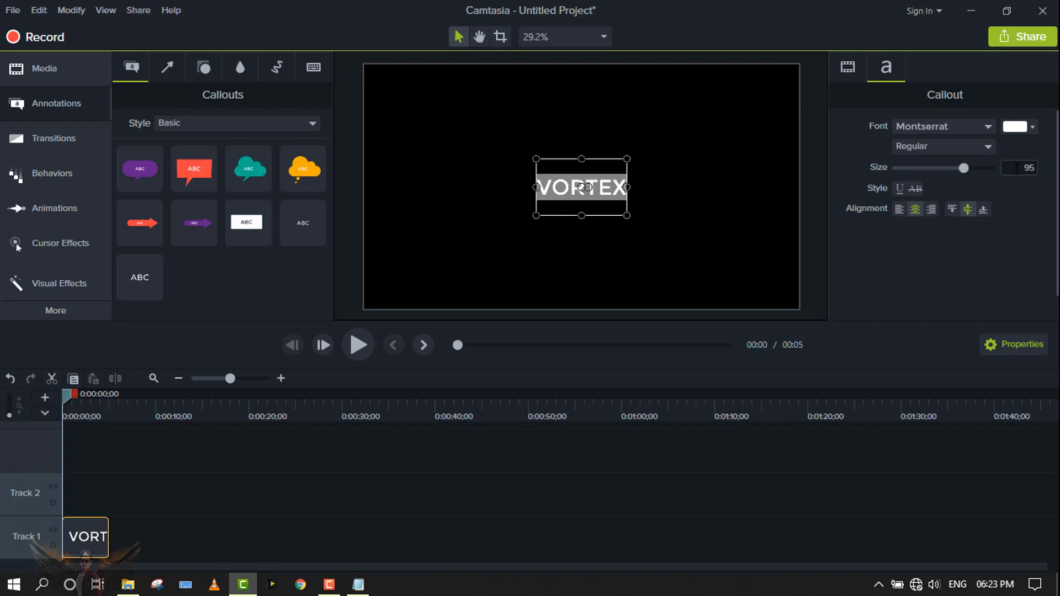
type("250")
key("Return")
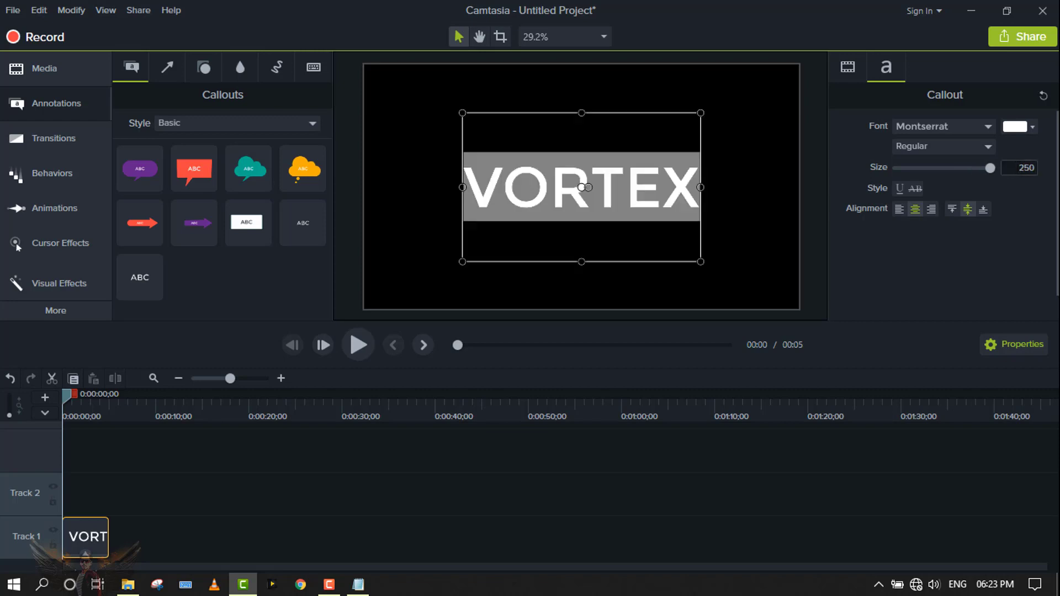
left_click(746, 149)
left_click(677, 213)
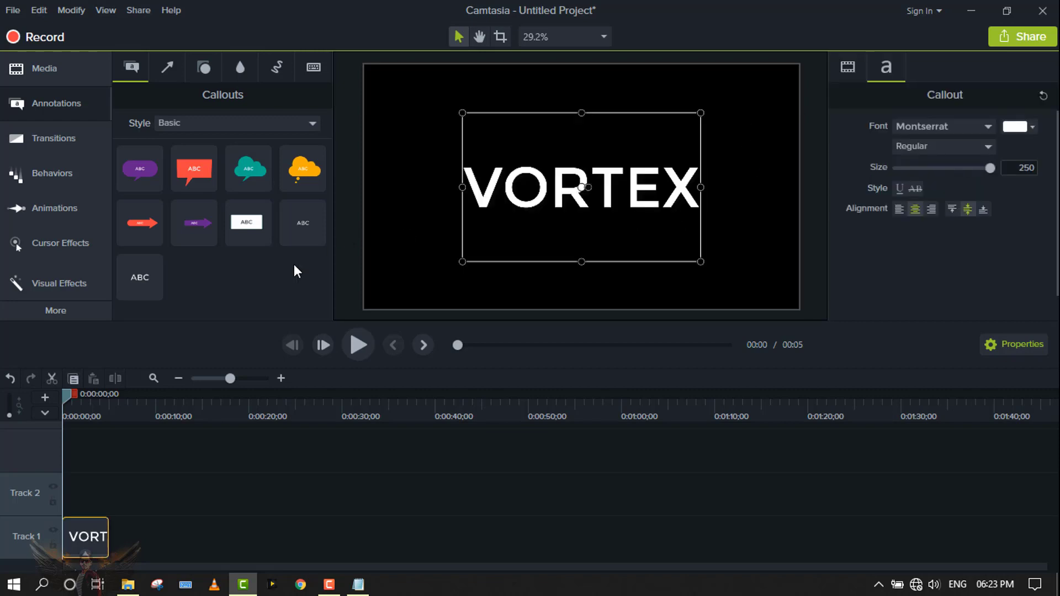
Add an outlined rectangle to the canvas and resize it to enclose VORTEX
left_click(184, 69)
left_click(203, 68)
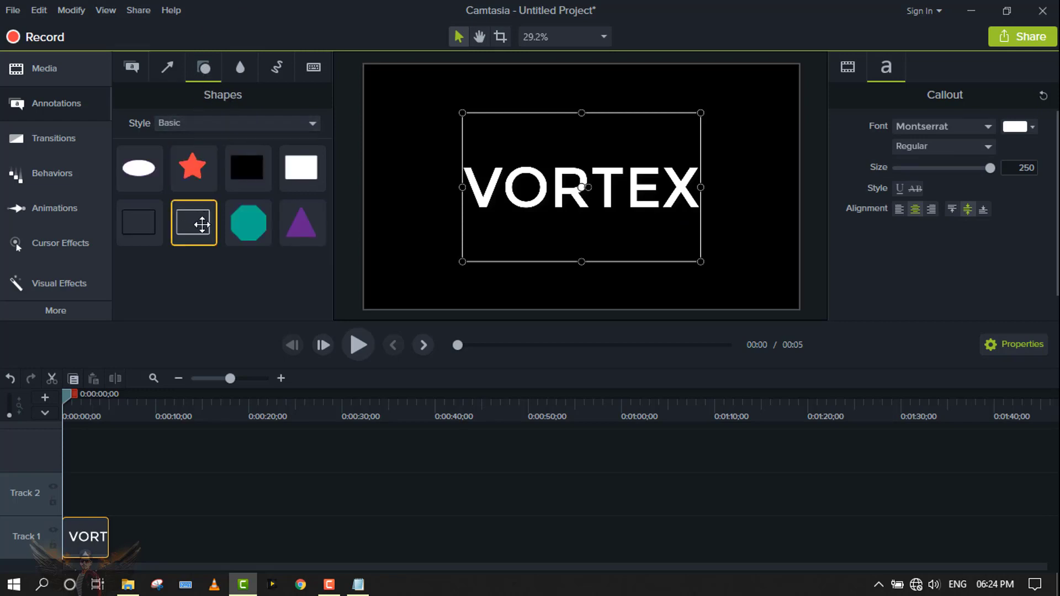
left_click_drag(193, 220, 462, 154)
left_click_drag(608, 204, 700, 215)
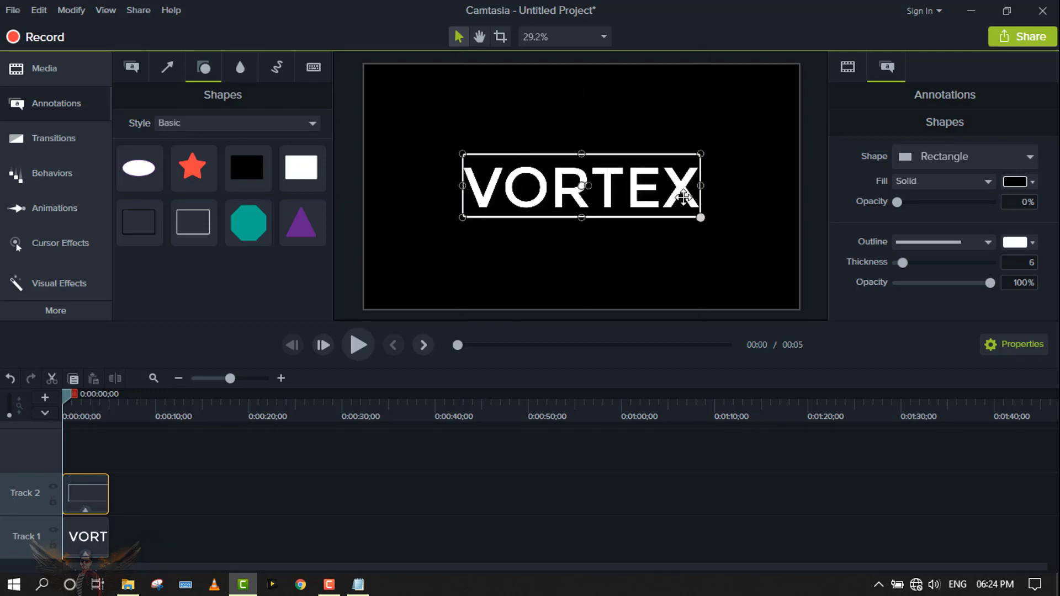
left_click(598, 110)
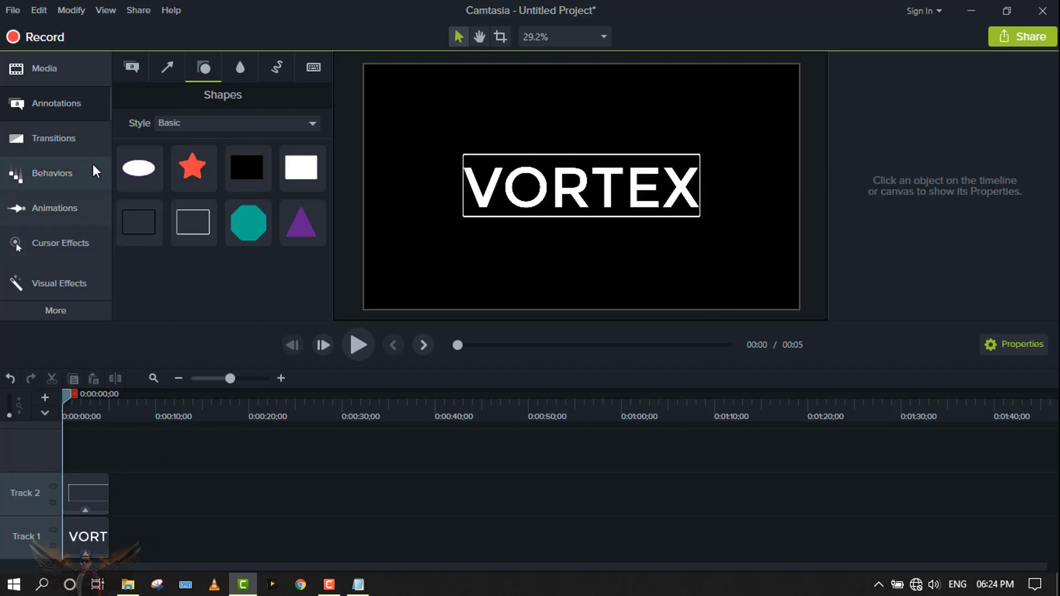
Browse the Behaviors and Transitions libraries, then return to Annotations
left_click(59, 171)
left_click(69, 146)
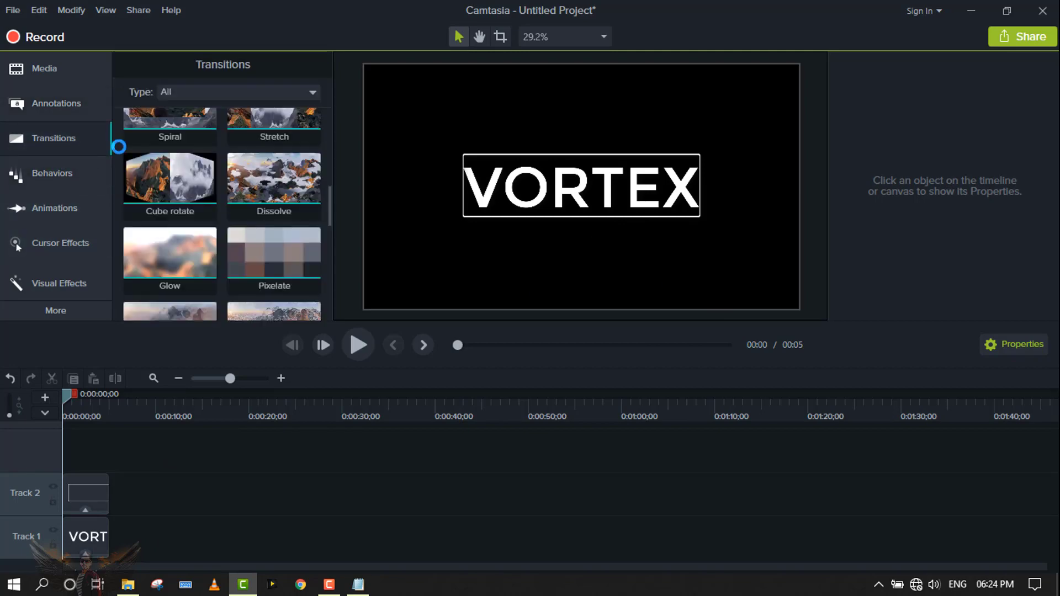
left_click(83, 110)
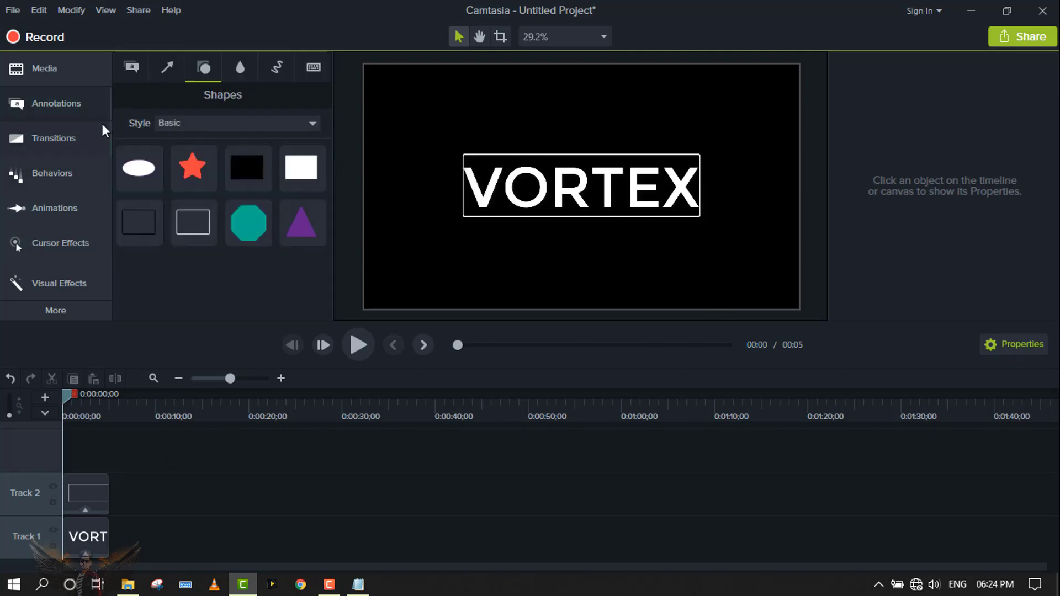
Add a second text callout reading 'The New Way To Learn', widened to one line
left_click(133, 67)
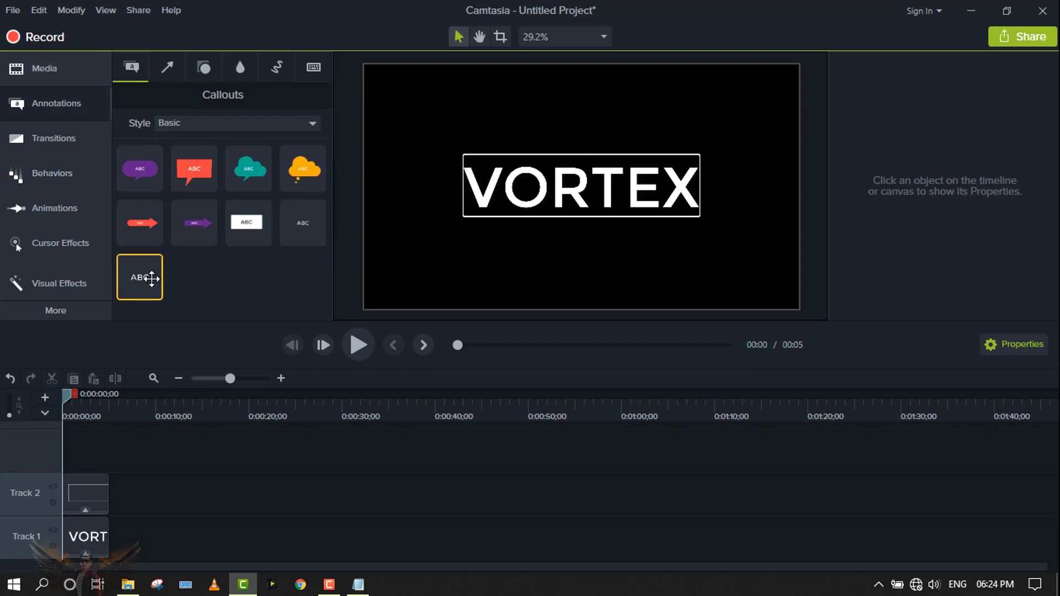
left_click_drag(142, 280, 690, 231)
double_click(670, 225)
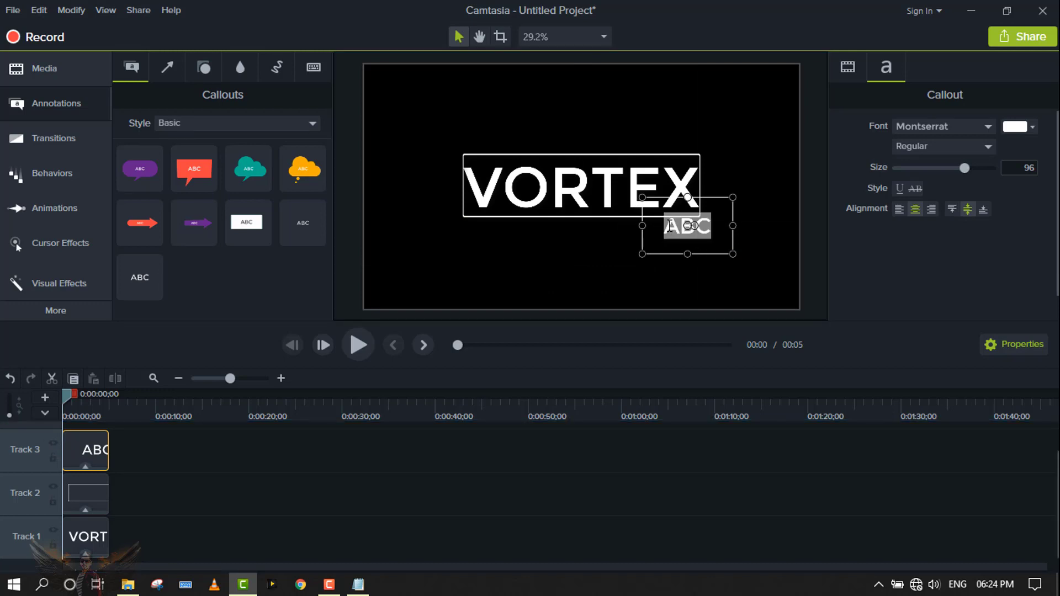
type("The N")
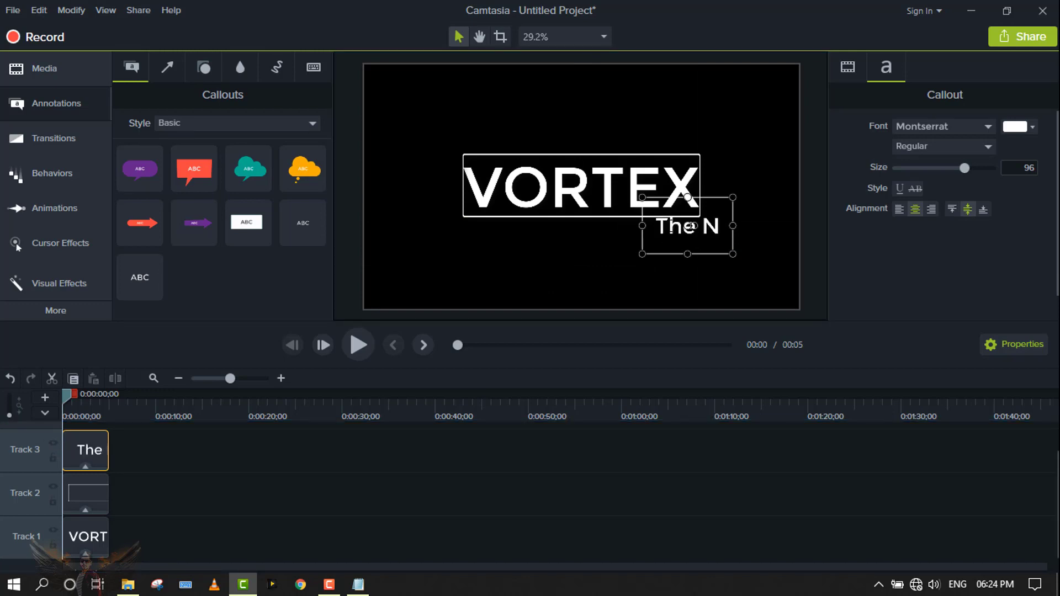
type("ew Way")
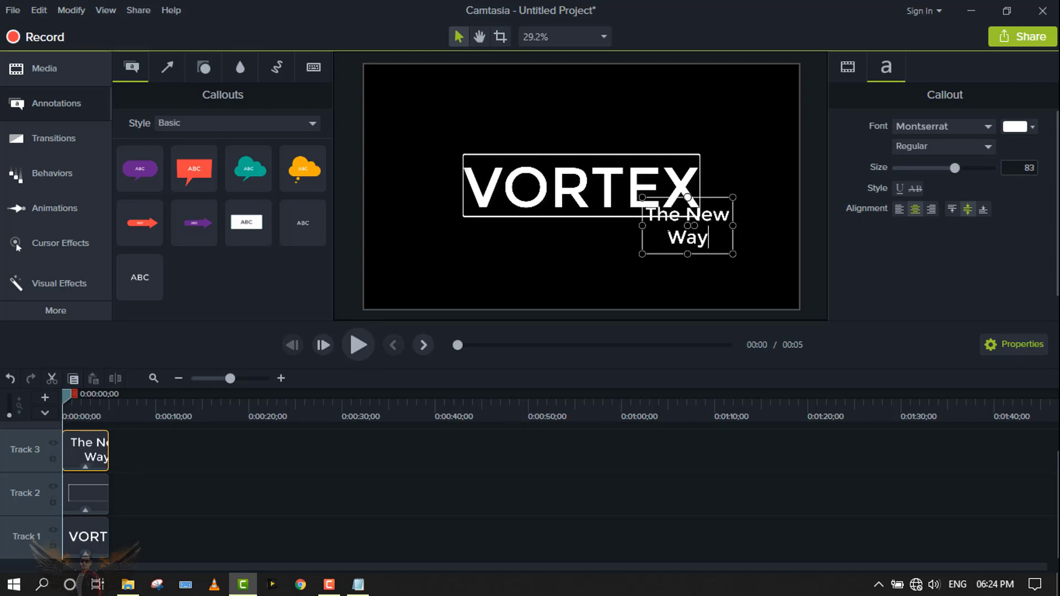
type(" To Learn")
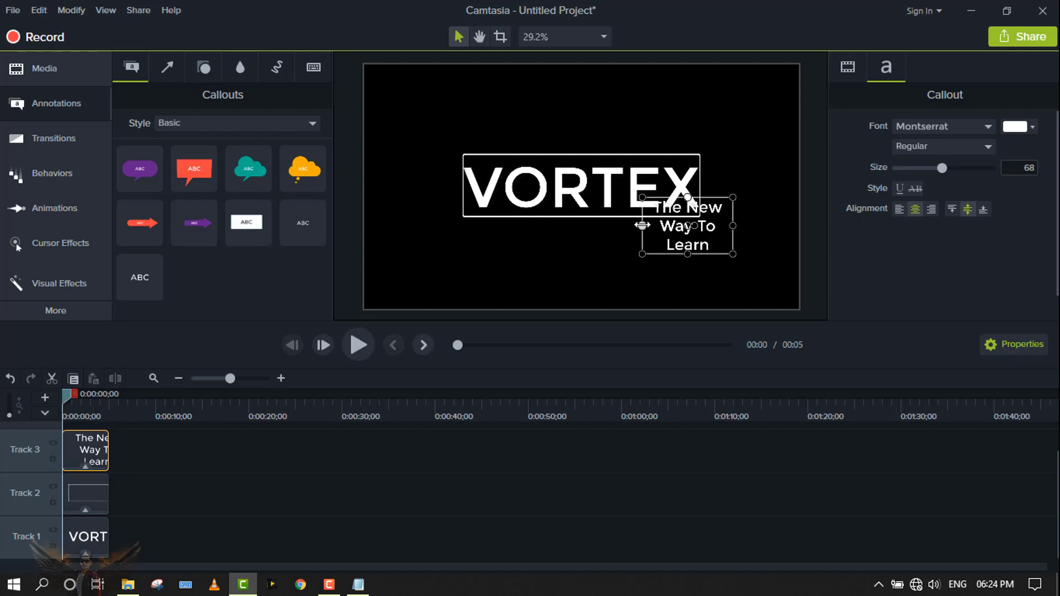
left_click_drag(643, 225, 480, 225)
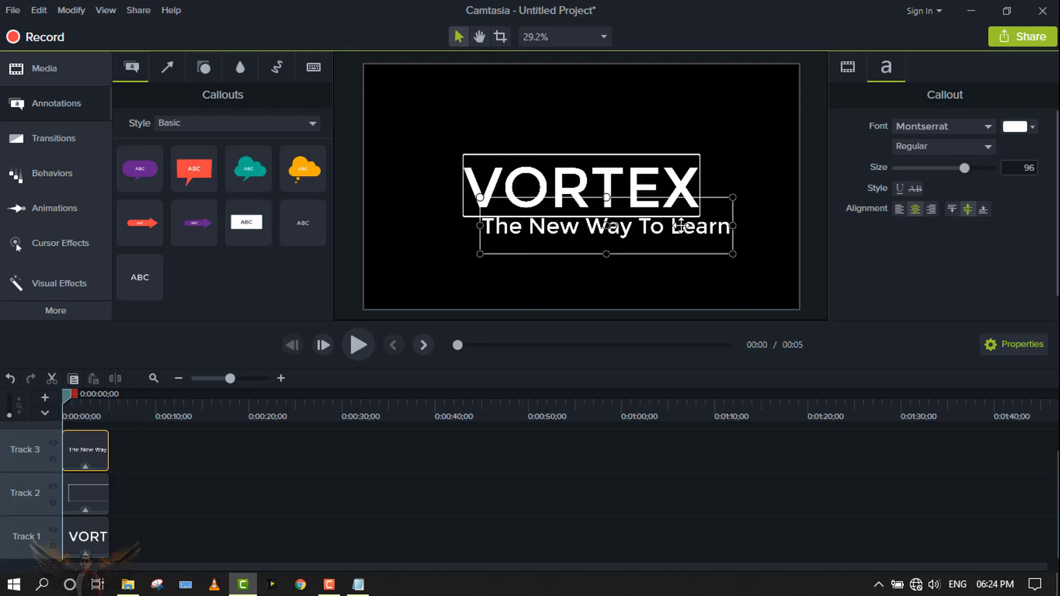
Shrink the tagline text to size 47
key("ctrl+a")
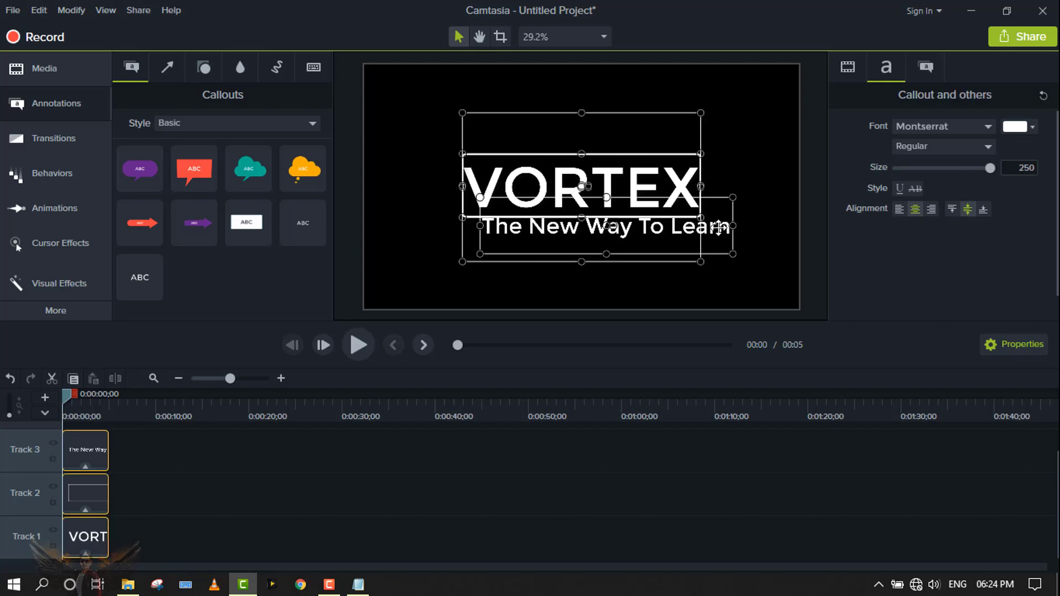
double_click(719, 226)
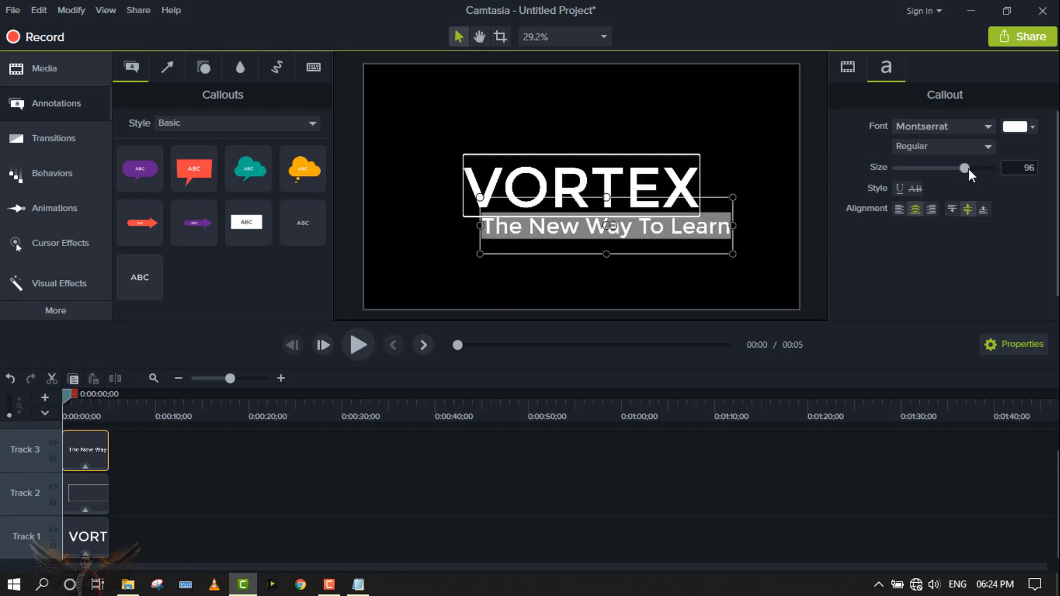
left_click_drag(969, 168, 927, 177)
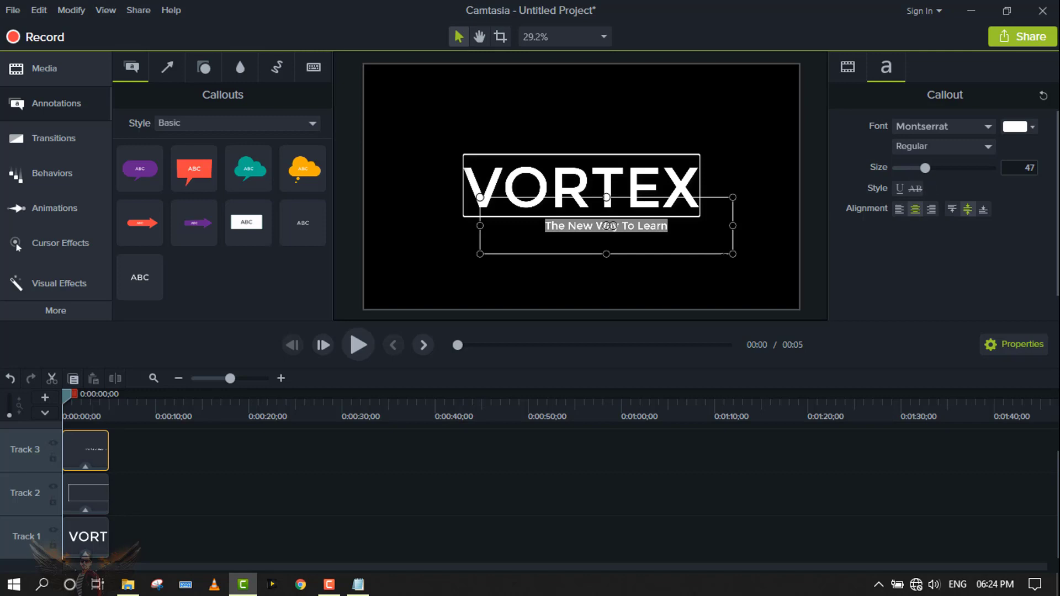
left_click(729, 260)
Position the tagline just below the right side of the VORTEX box
left_click(690, 232)
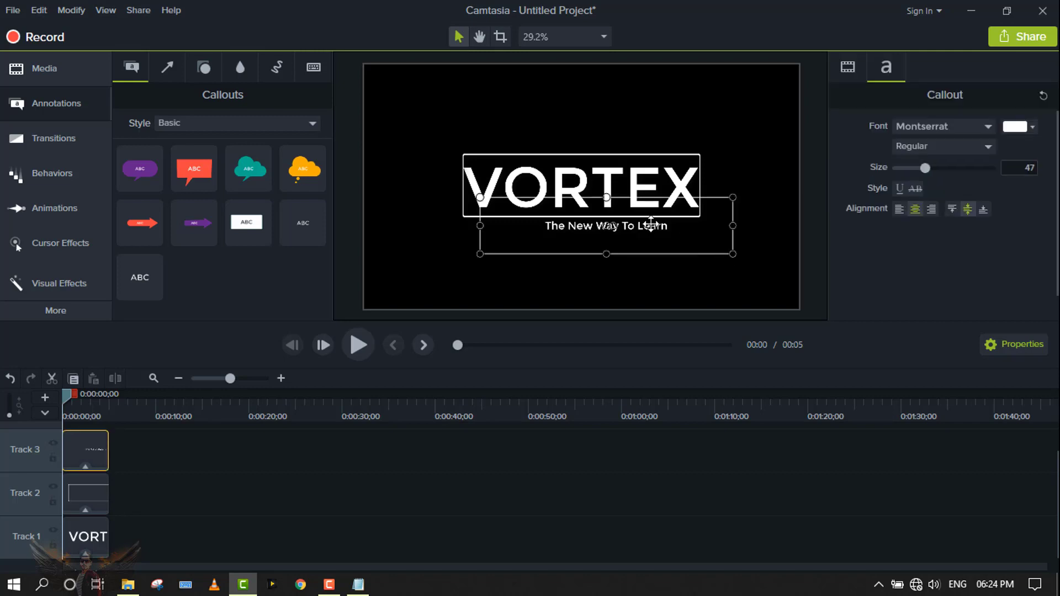
left_click_drag(652, 224, 715, 228)
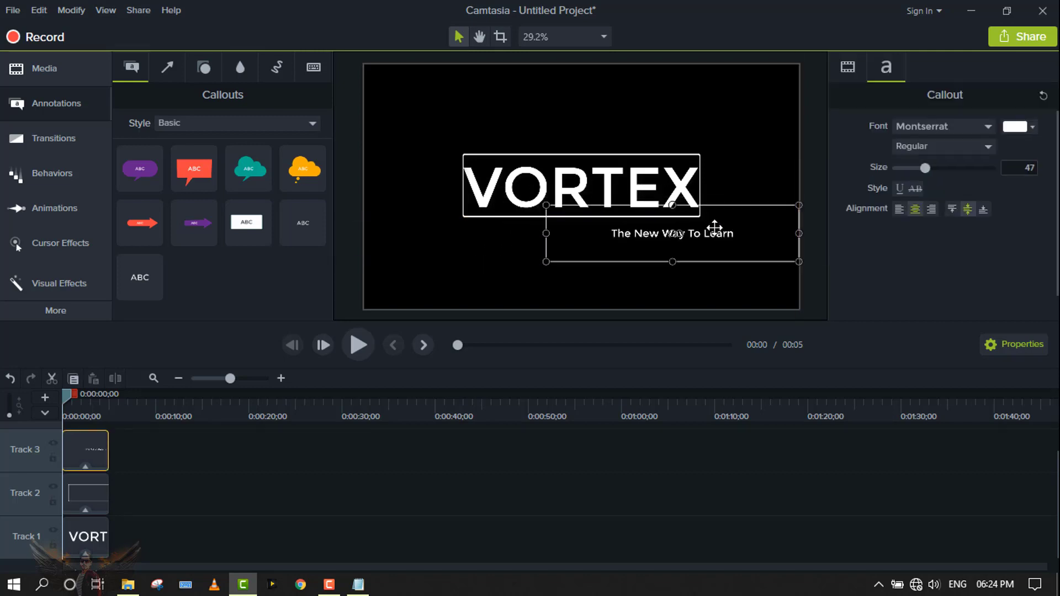
left_click_drag(778, 254, 742, 232)
left_click(716, 274)
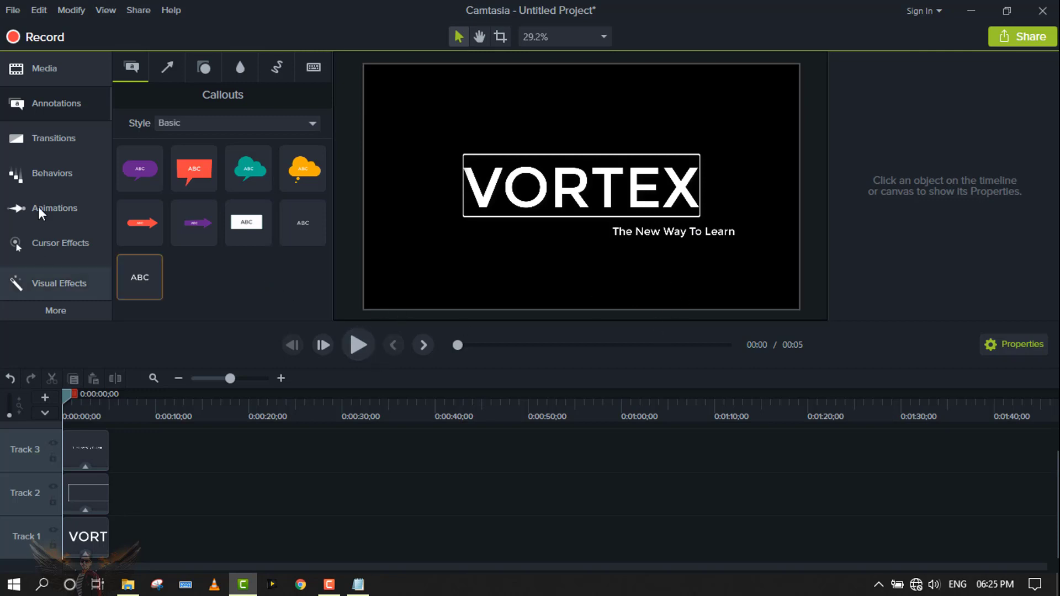
Apply the Fade behavior and a transition to the Track 2 border clip
left_click(43, 171)
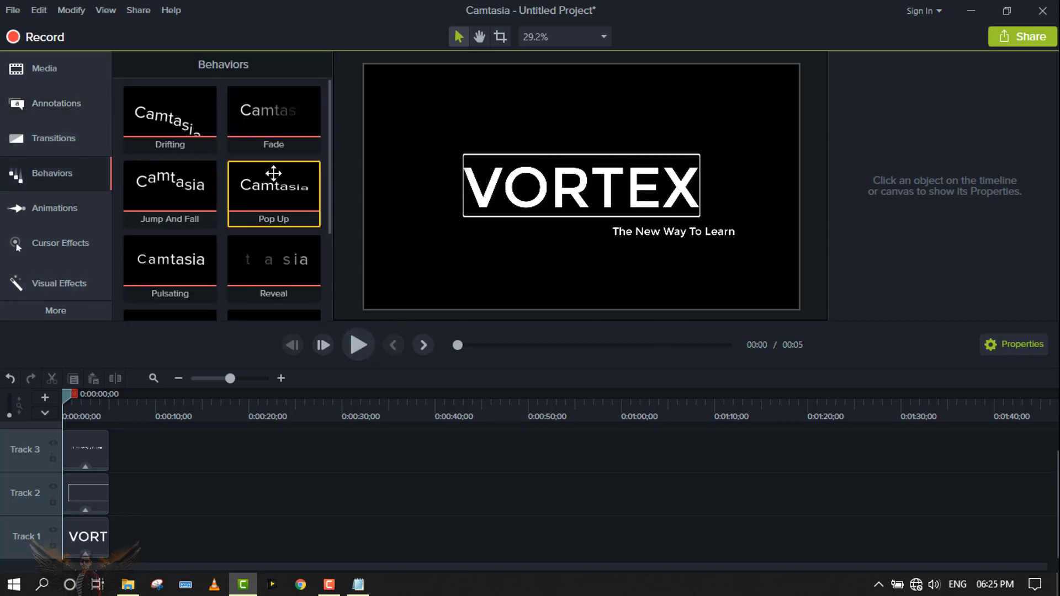
left_click_drag(274, 119, 83, 497)
left_click(177, 491)
left_click(54, 138)
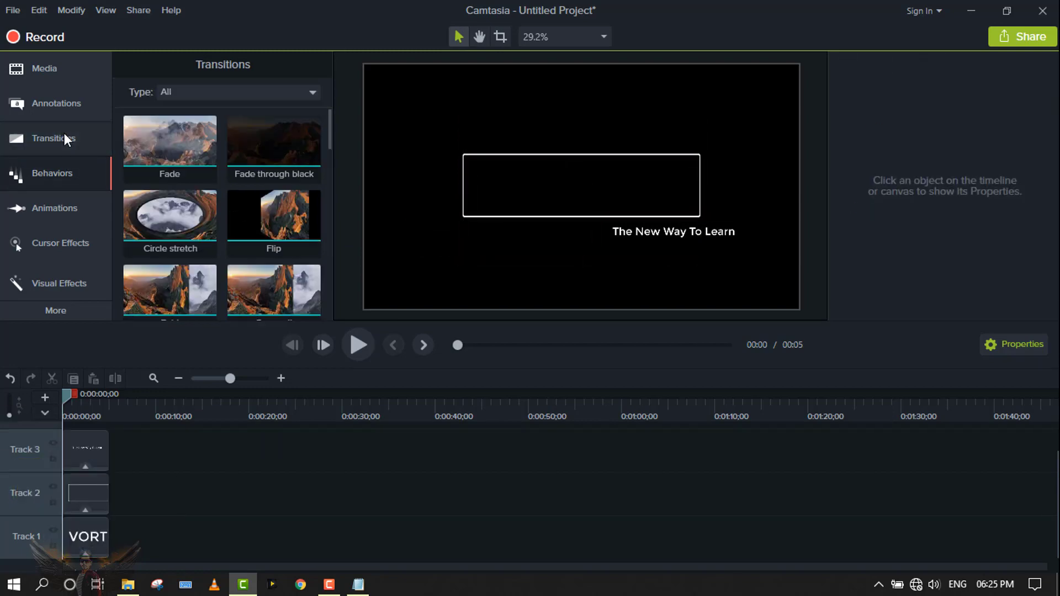
scroll(298, 275, "down", 3)
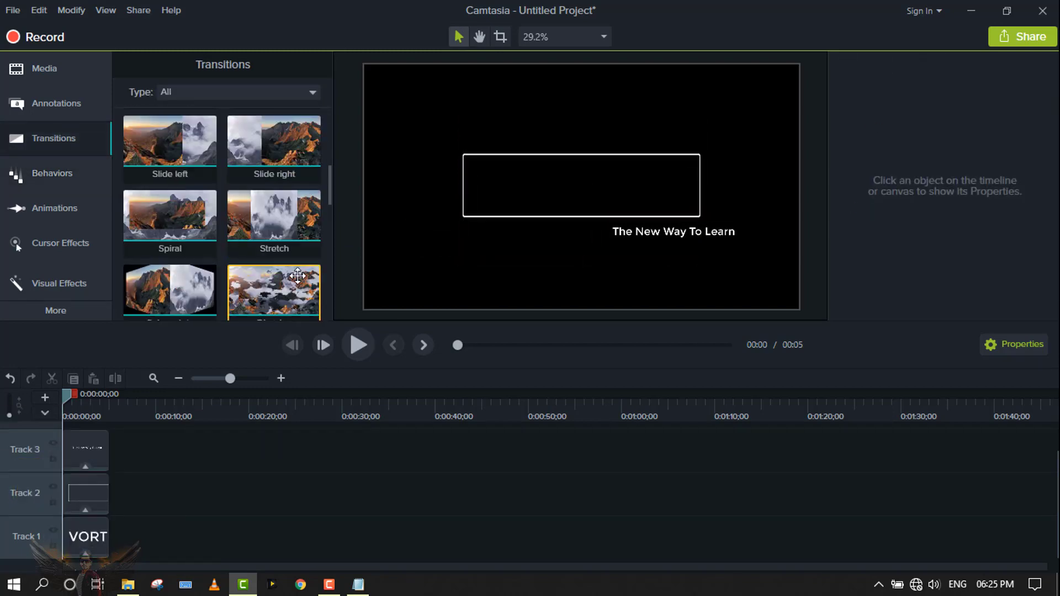
left_click_drag(298, 275, 97, 502)
Make the tagline clip start at 1 second and give it the Reveal behavior
left_click(104, 449)
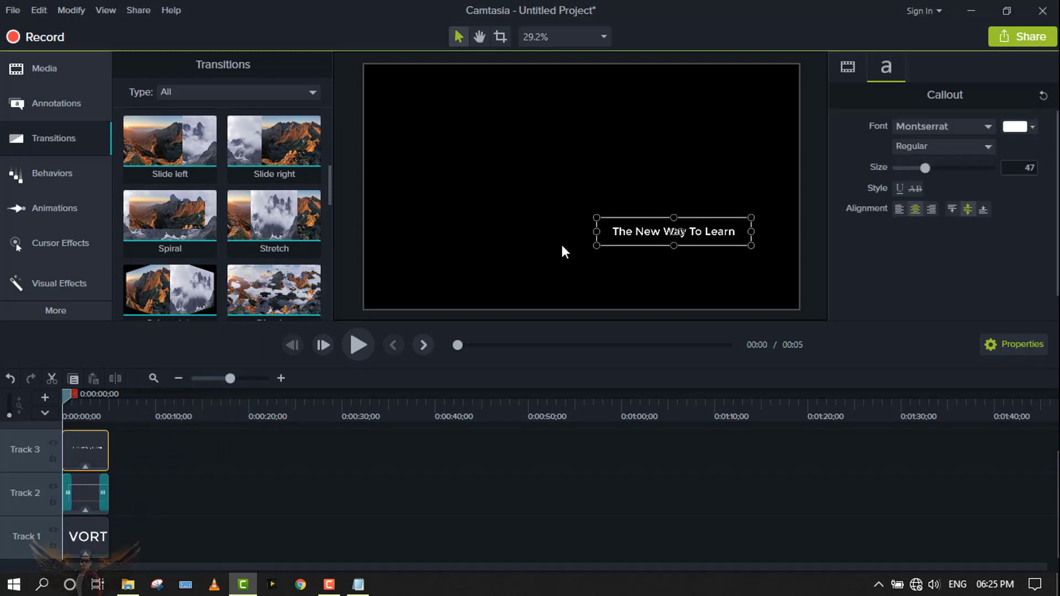
left_click_drag(68, 441, 81, 450)
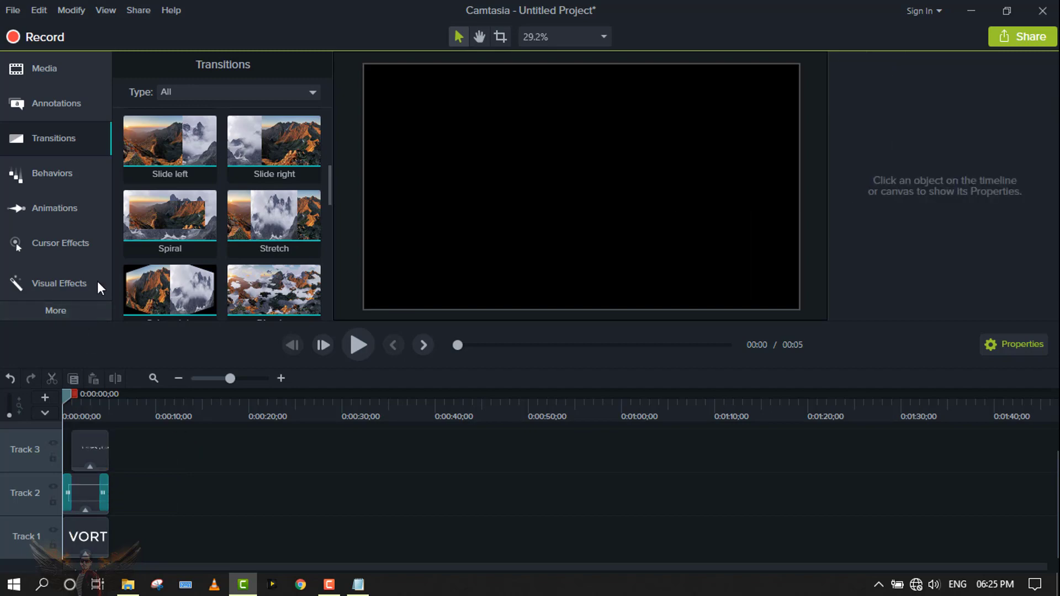
left_click(78, 207)
left_click(33, 173)
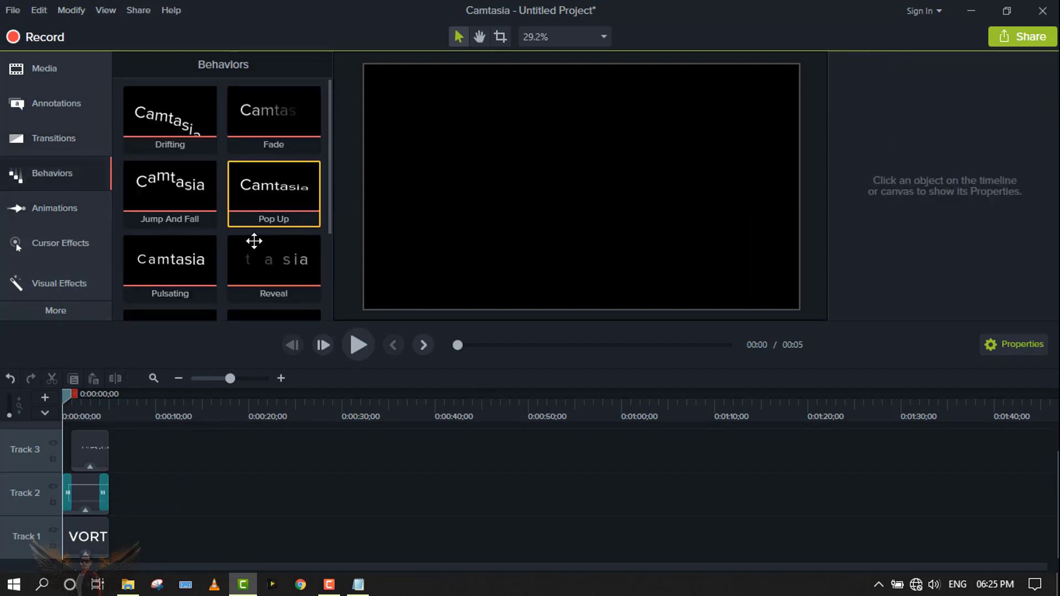
left_click_drag(270, 265, 89, 449)
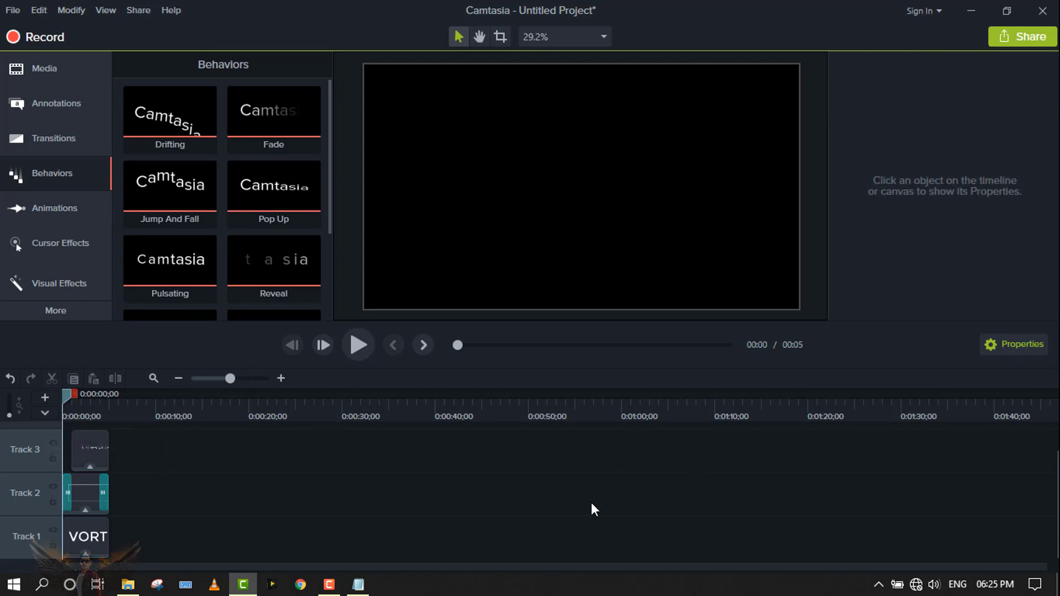
Drag the downloaded clip from the Media Bin onto the timeline
scroll(350, 446, "up", 1)
left_click(57, 114)
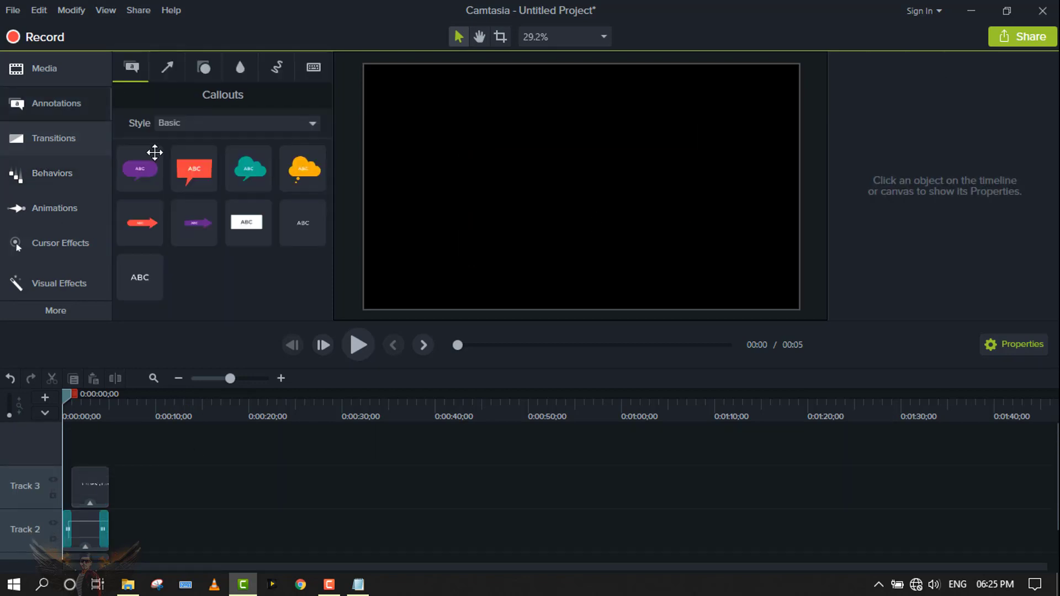
left_click(48, 73)
scroll(224, 205, "down", 1)
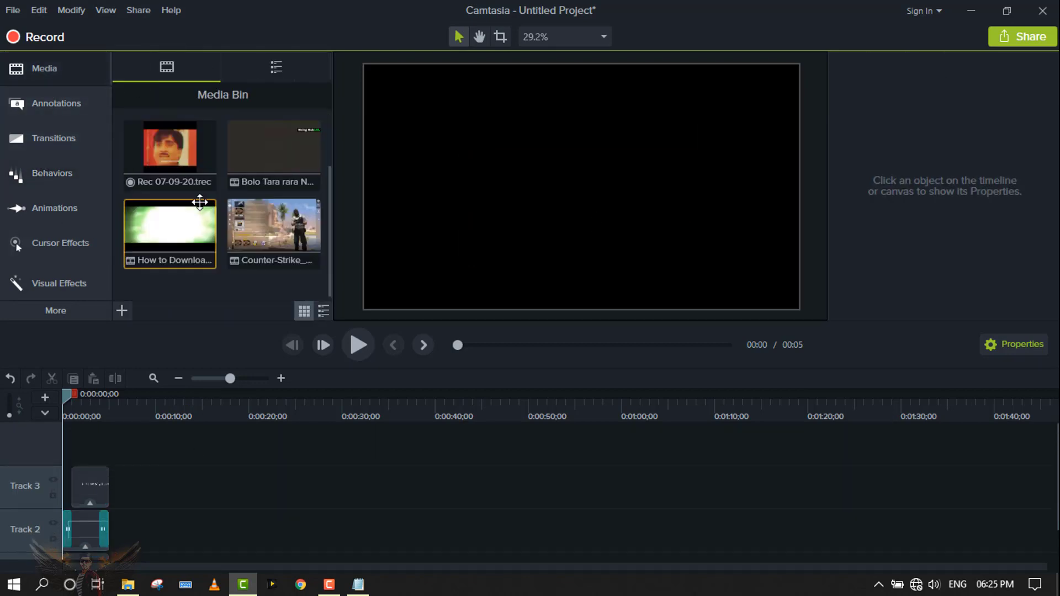
left_click_drag(171, 232, 80, 447)
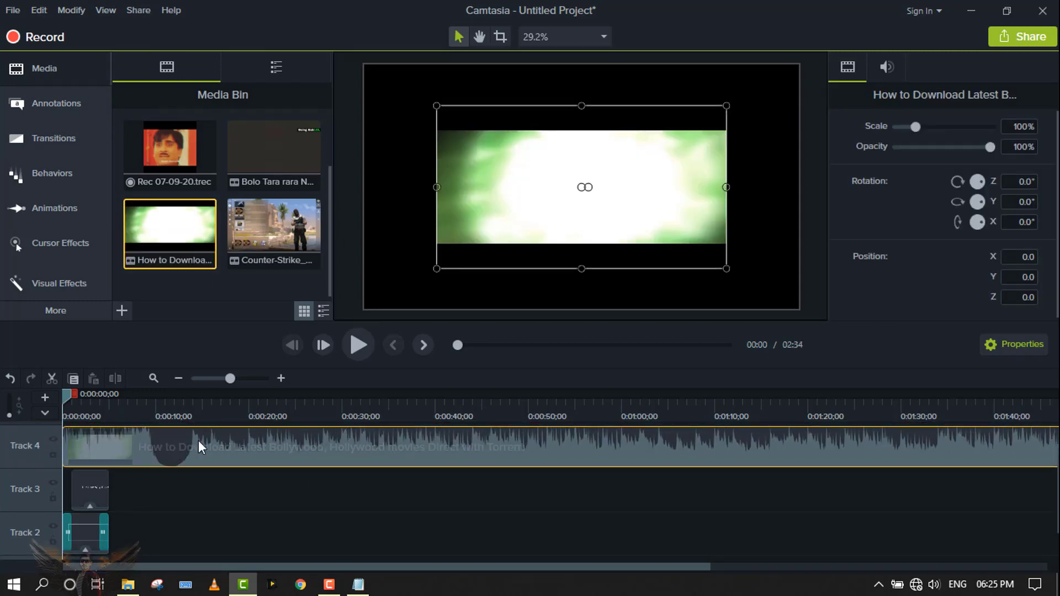
Separate the clip's audio from its video, delete the video, and move the audio to Track 4
right_click(180, 439)
left_click(265, 353)
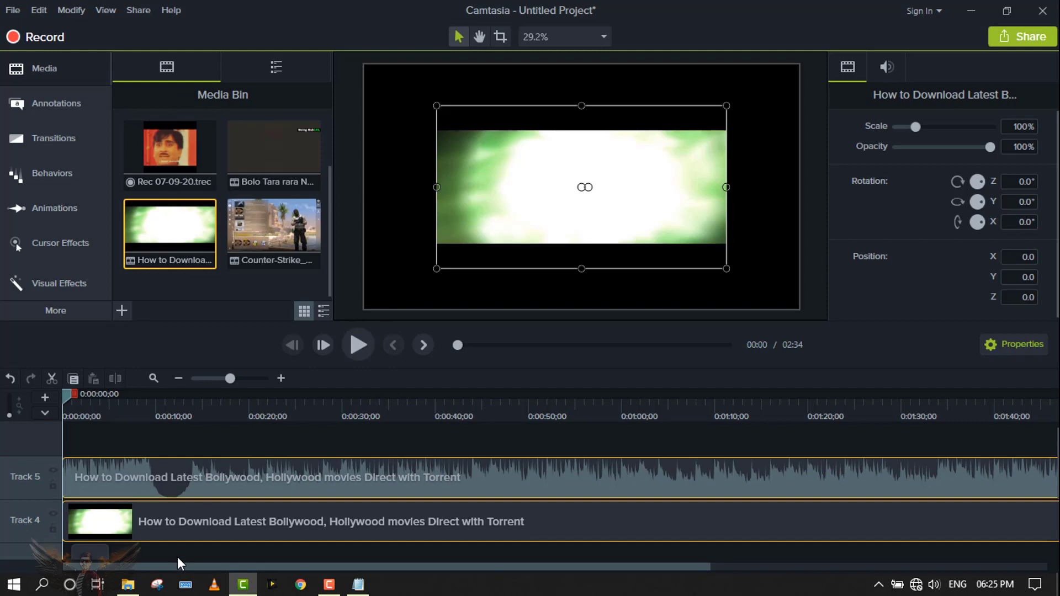
key("Delete")
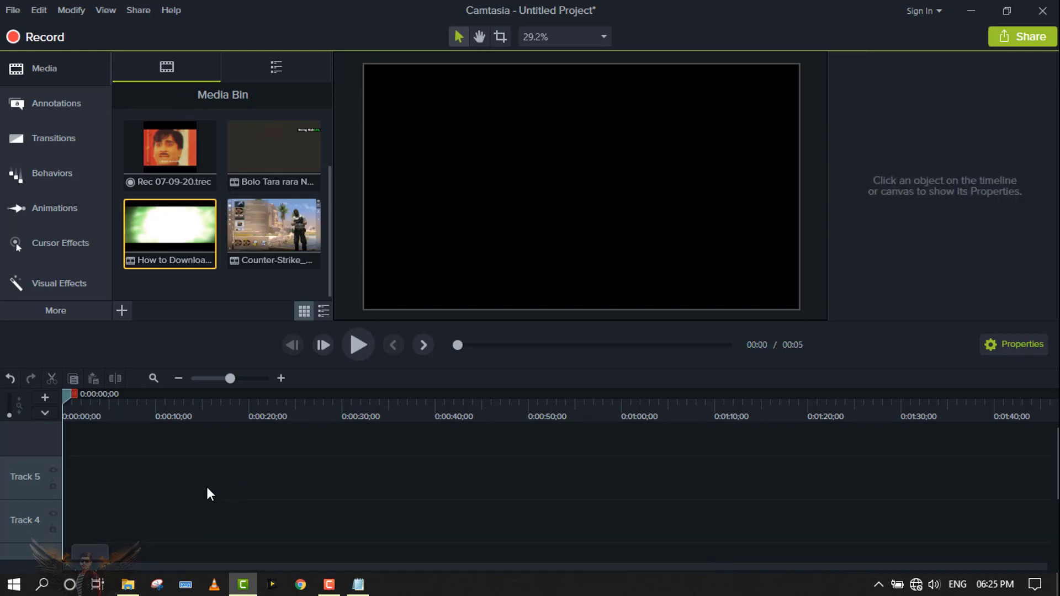
key("ctrl+z")
left_click(192, 517)
key("Delete")
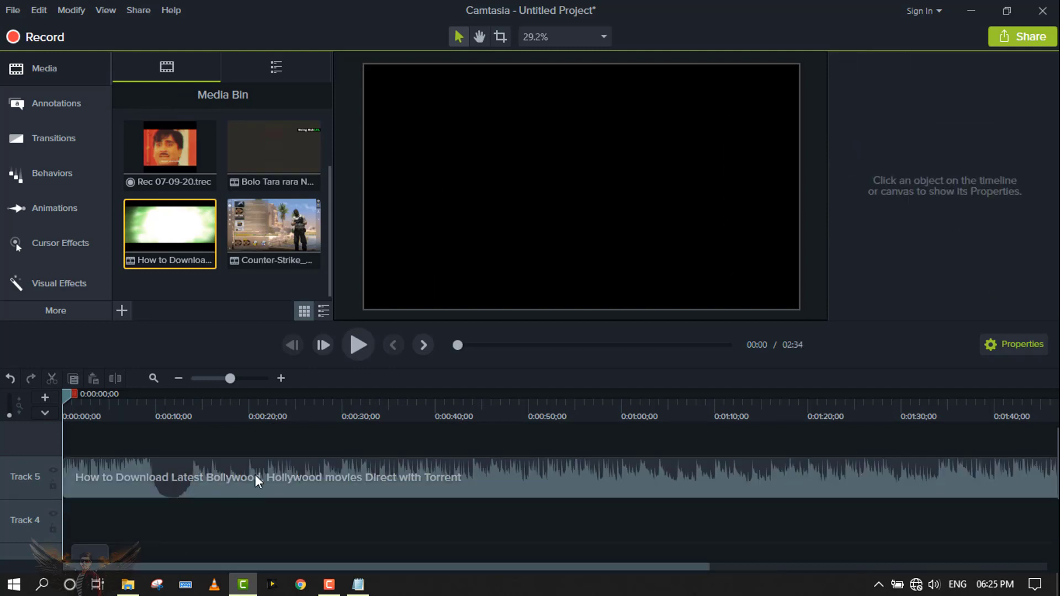
left_click_drag(256, 475, 230, 520)
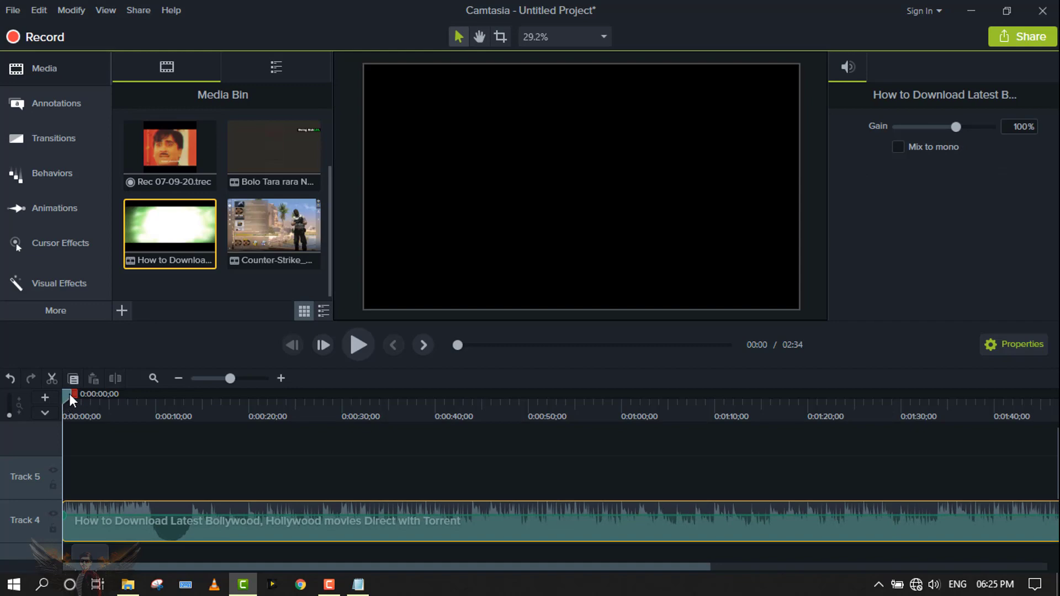
left_click_drag(68, 394, 114, 413)
Split the music at 5 seconds and delete the remainder
key("s")
left_click(174, 529)
key("Delete")
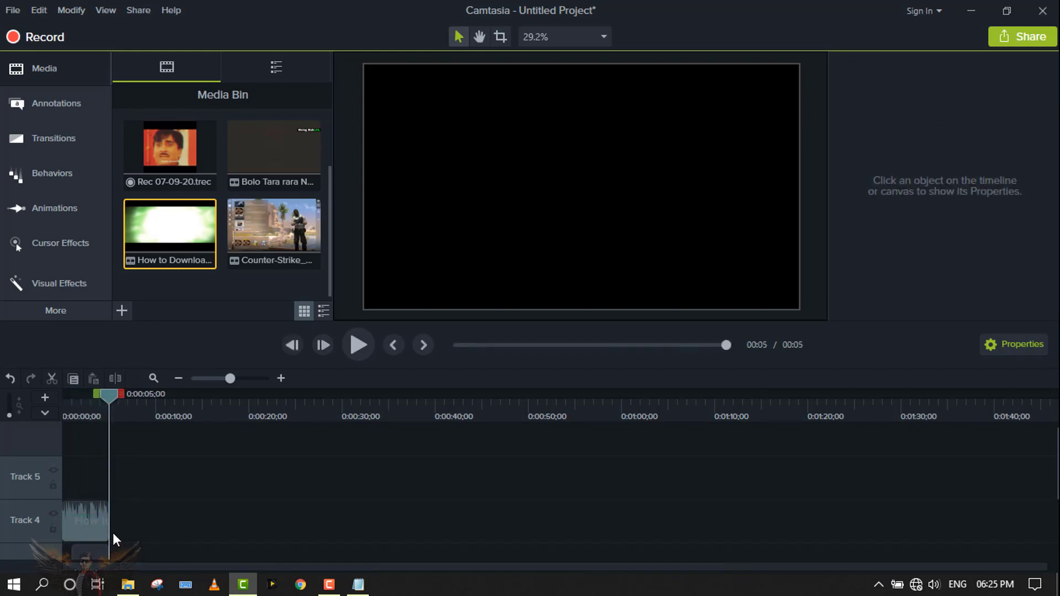
scroll(197, 458, "down", 3)
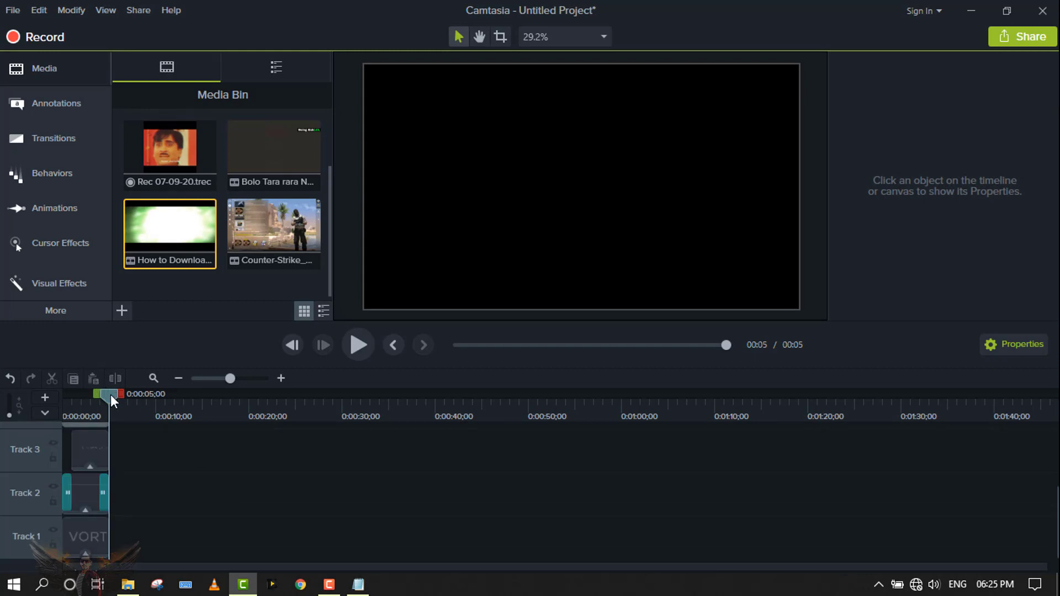
left_click_drag(110, 394, 36, 409)
scroll(170, 453, "up", 3)
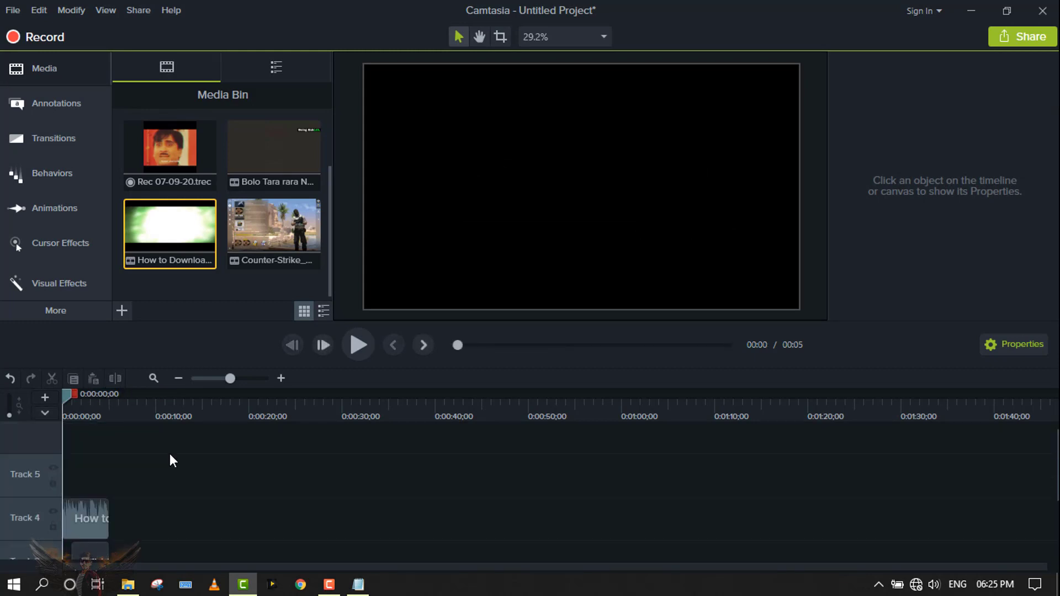
Apply Fade In and Fade Out audio effects to the Track 4 music
left_click(65, 309)
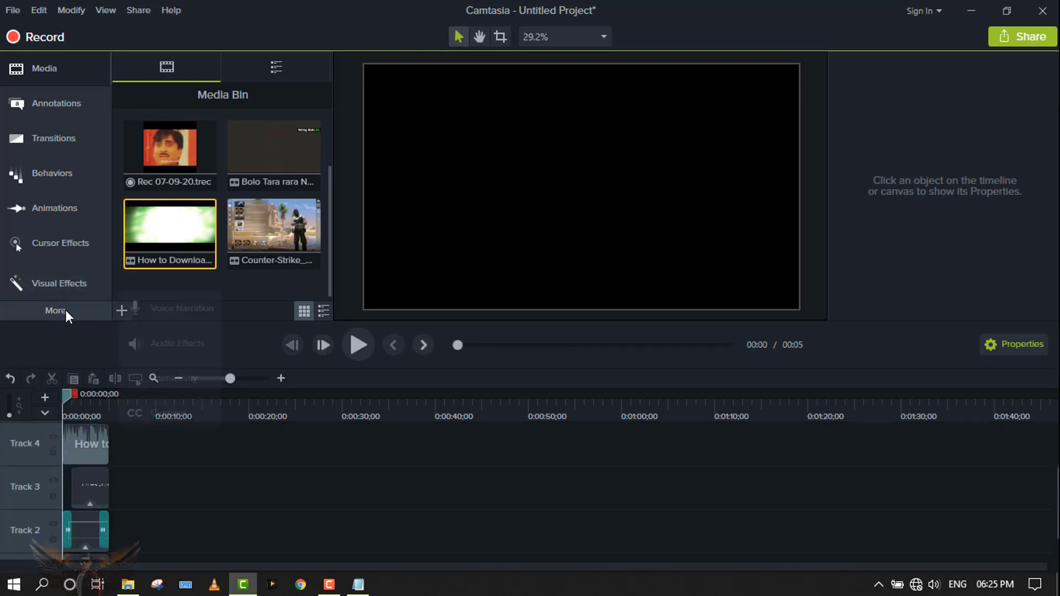
left_click(181, 345)
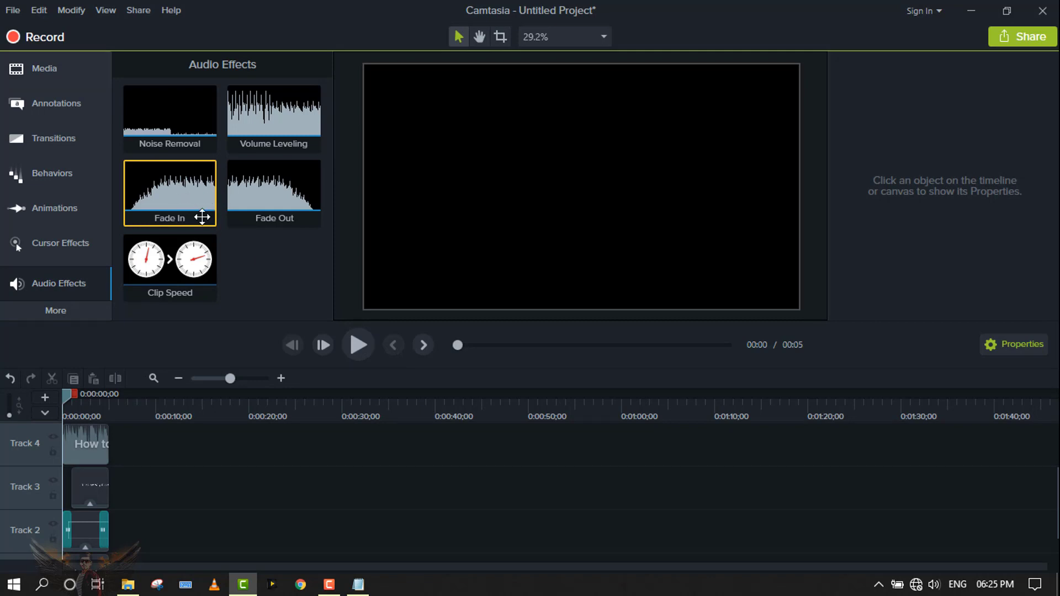
left_click_drag(194, 208, 88, 429)
left_click_drag(274, 193, 93, 446)
left_click(160, 423)
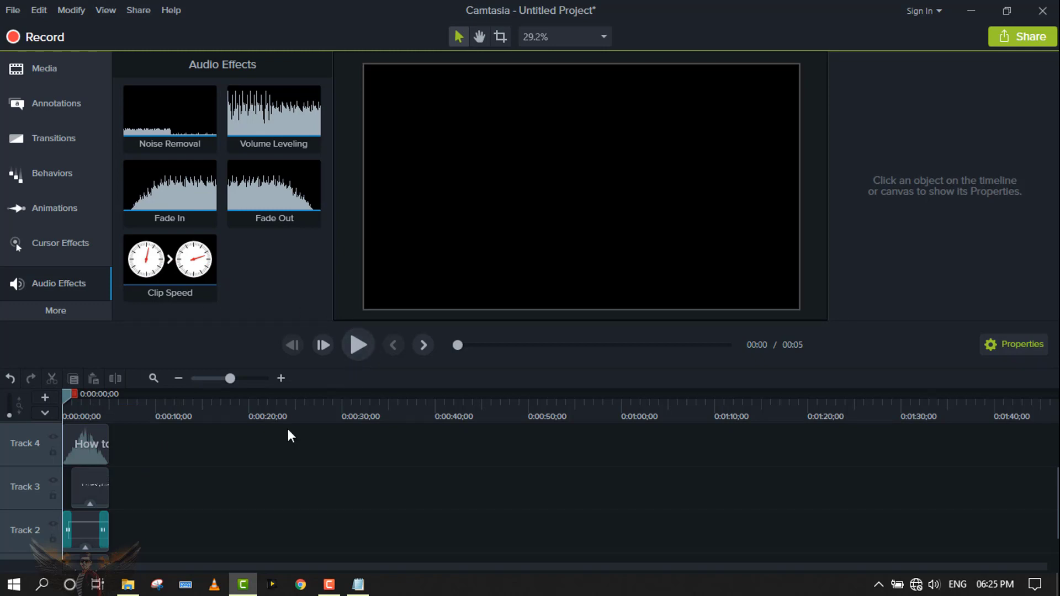
scroll(288, 436, "down", 1)
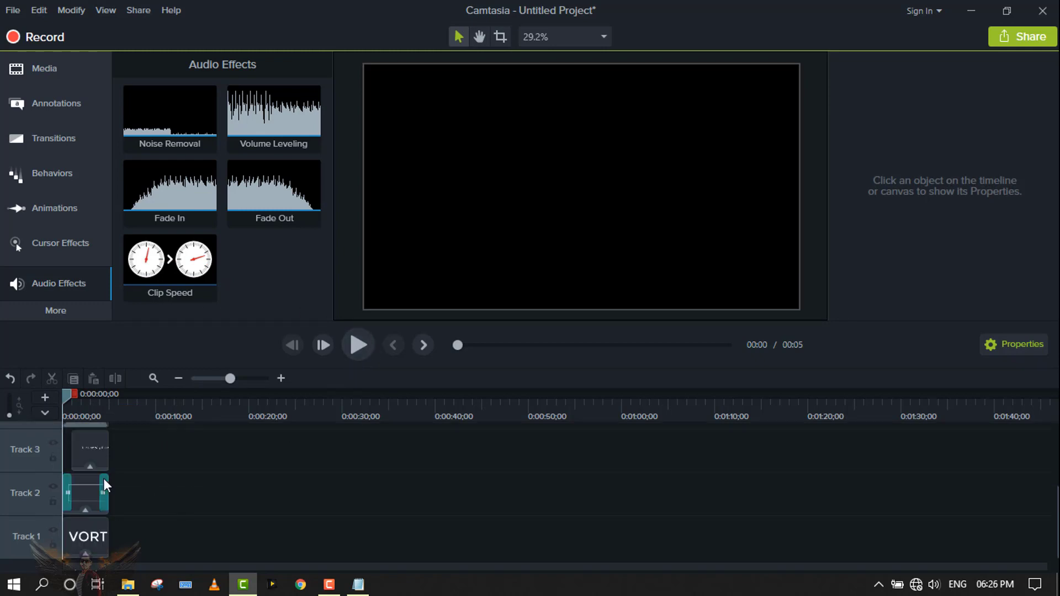
Preview the intro, then stretch the Track 4 music clip out to 8 seconds
left_click(354, 341)
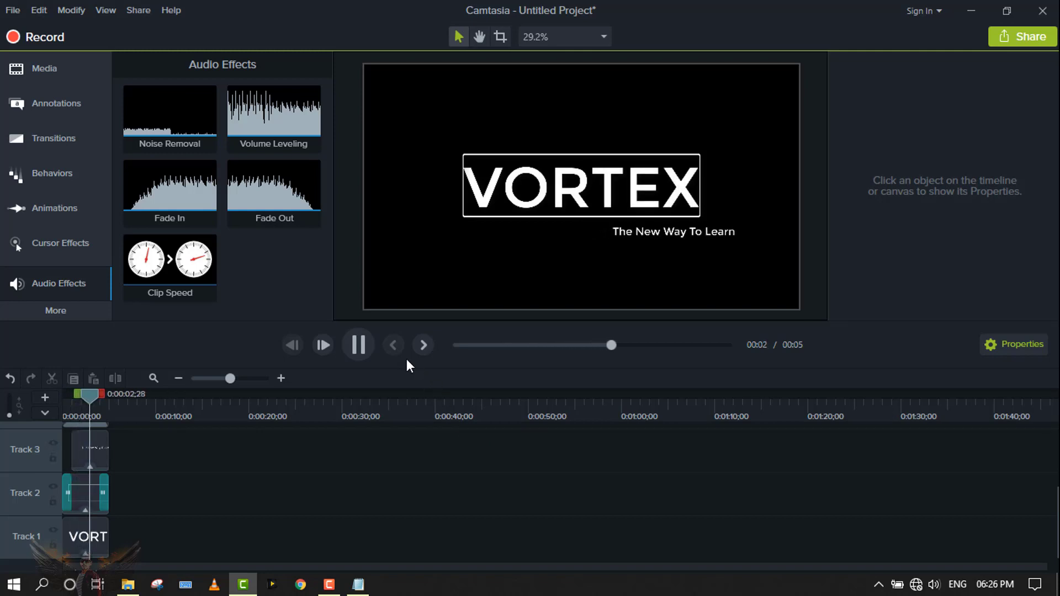
left_click(354, 338)
scroll(181, 495, "up", 1)
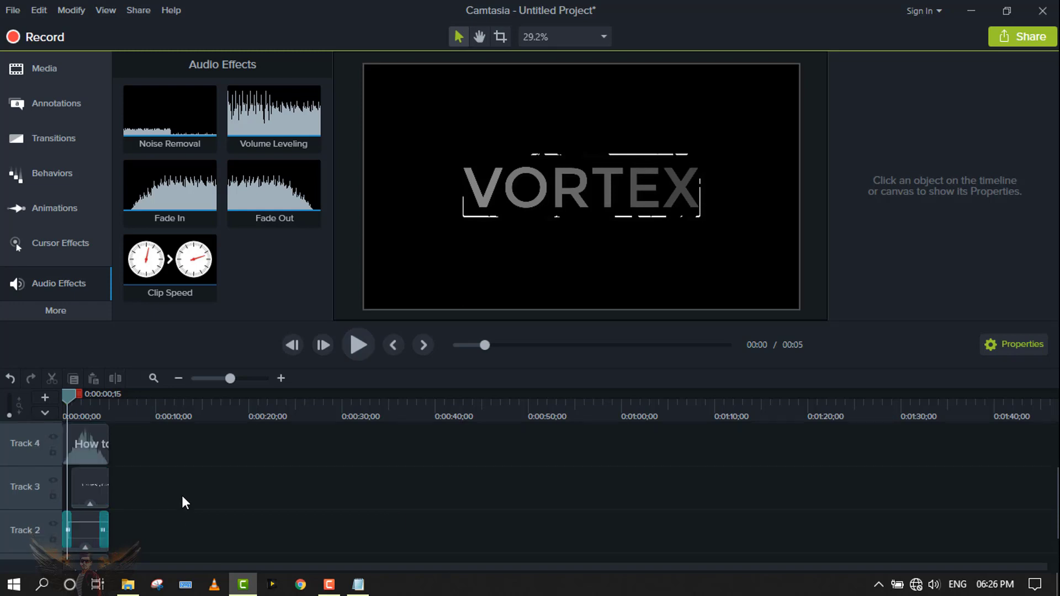
left_click_drag(110, 446, 128, 447)
left_click(171, 455)
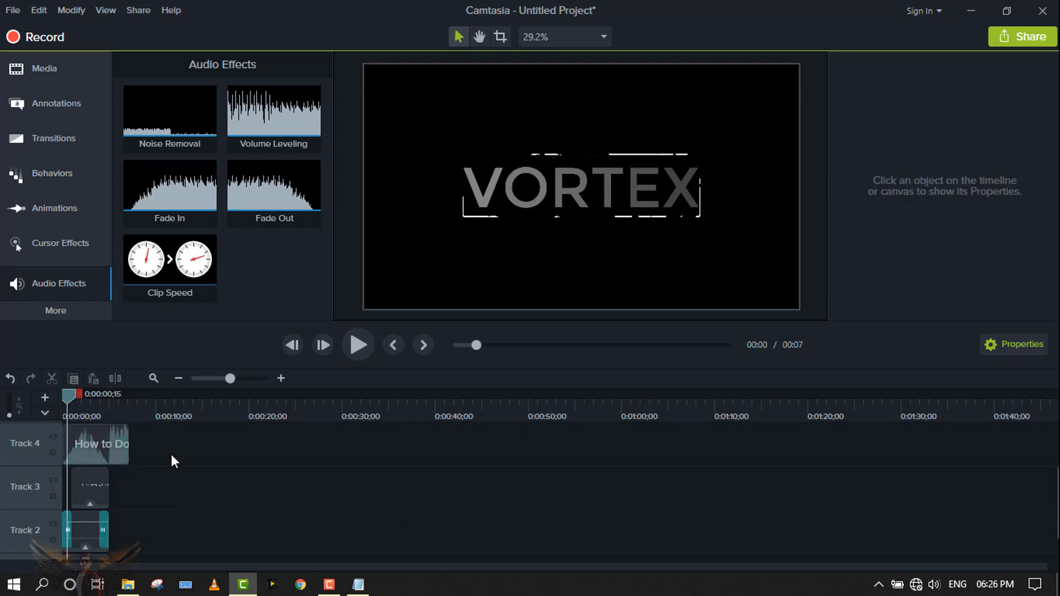
key("ctrl+z")
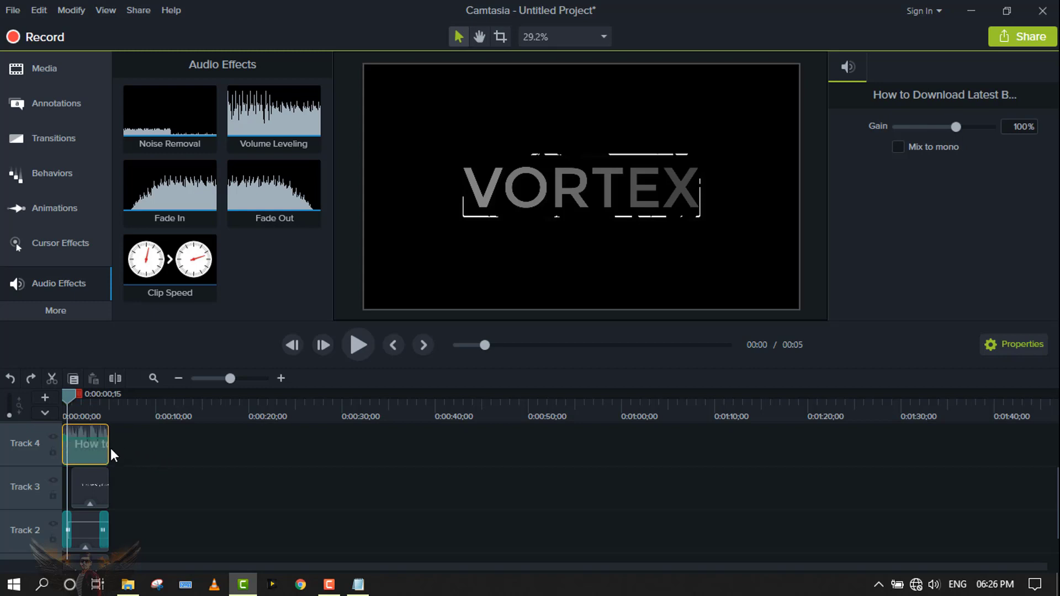
left_click_drag(111, 449, 139, 537)
left_click(153, 465)
scroll(161, 486, "down", 1)
Split the VORTEX, border and tagline tracks at 0:00:04;12
left_click(184, 521)
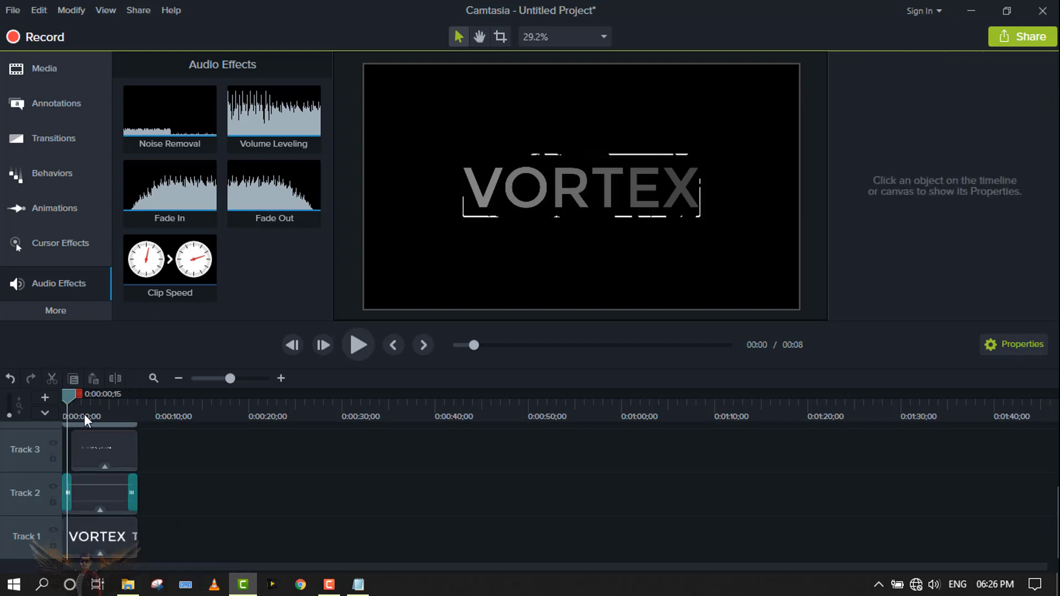
left_click(104, 394)
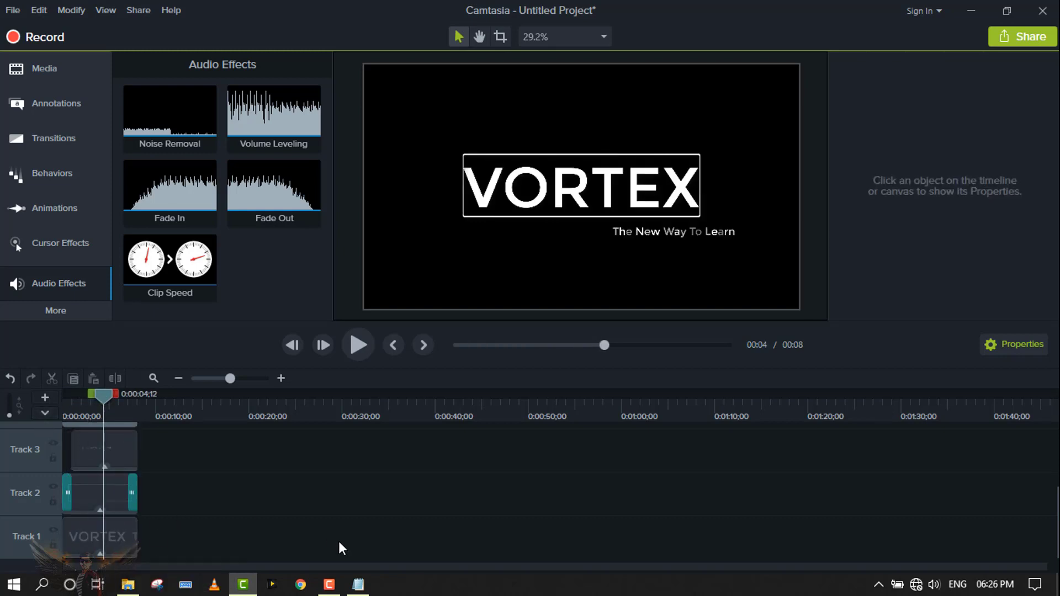
left_click_drag(184, 446, 76, 559)
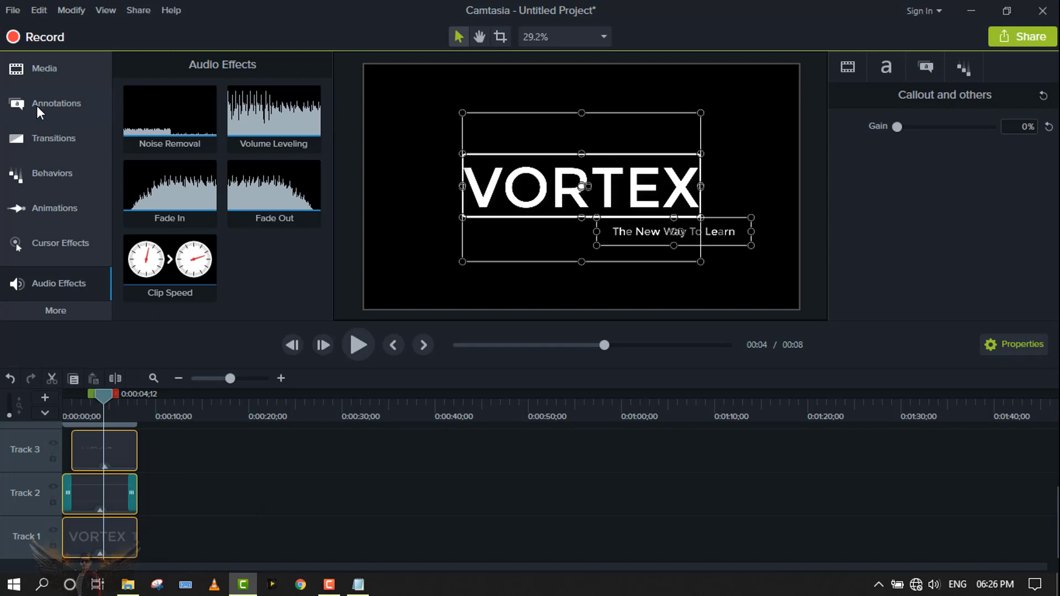
left_click(61, 141)
scroll(269, 229, "down", 5)
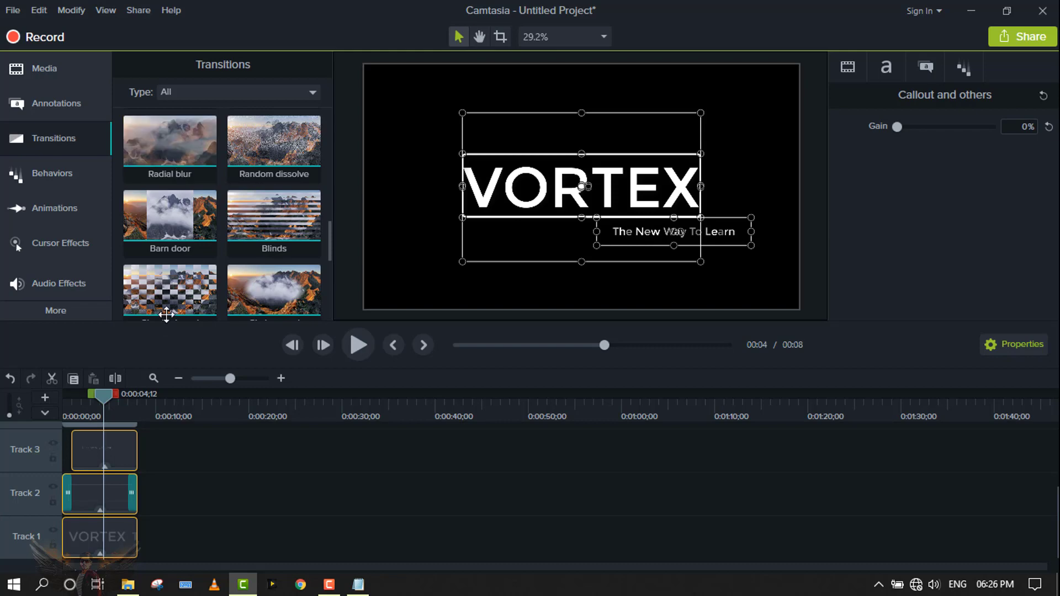
left_click(149, 460)
key("s")
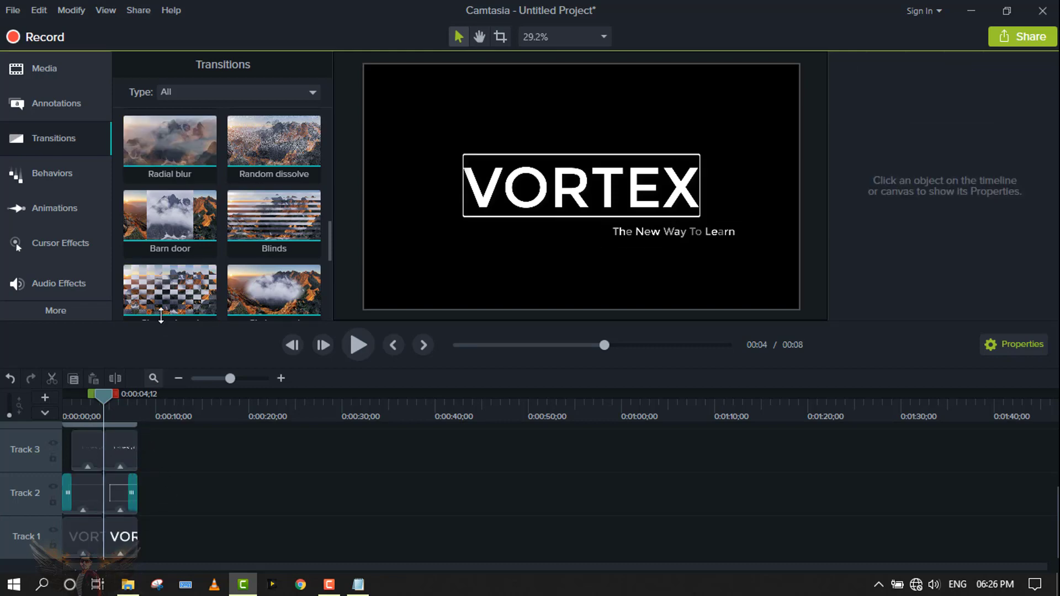
Apply Radial blur transitions to the first-half tagline, border and VORTEX clips
mouse_move(188, 138)
left_mouse_down()
mouse_move(165, 279)
mouse_move(214, 542)
mouse_move(127, 144)
mouse_move(174, 153)
left_mouse_up()
left_click(84, 457)
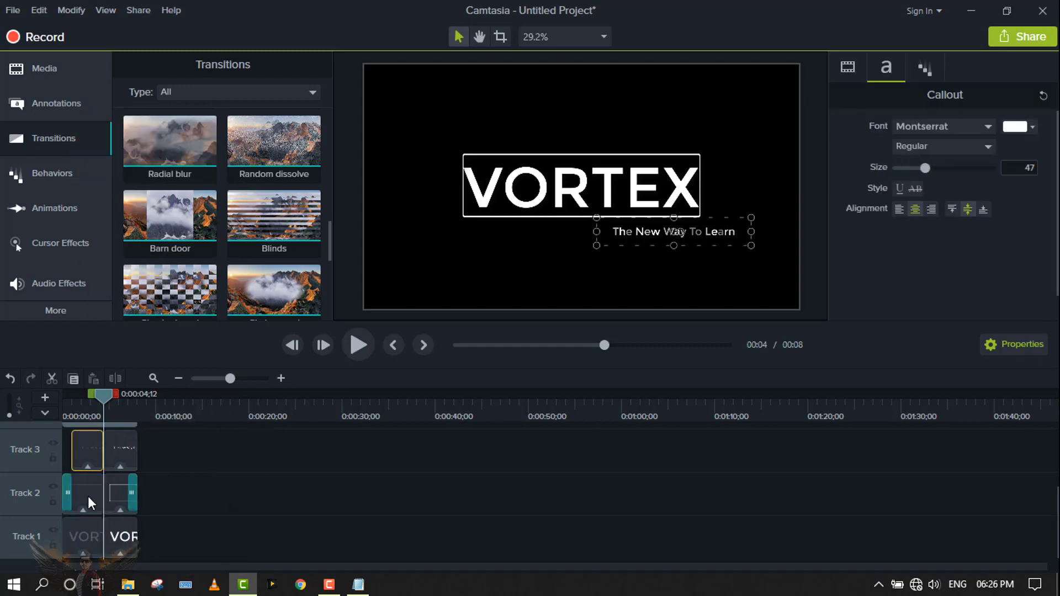
left_click(88, 479, "ctrl")
left_click(87, 537, "ctrl")
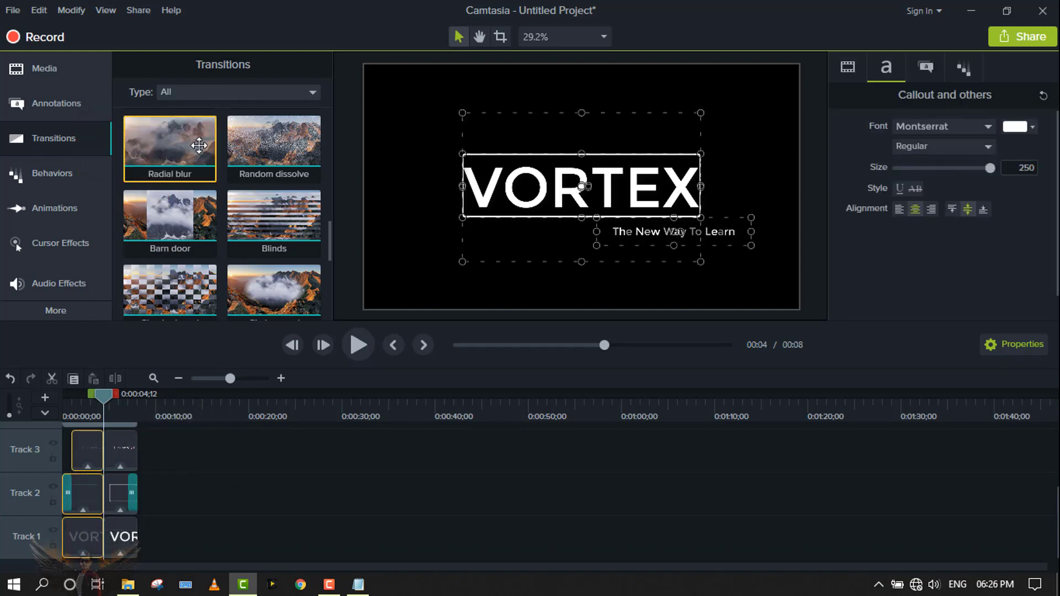
left_click_drag(194, 142, 84, 449)
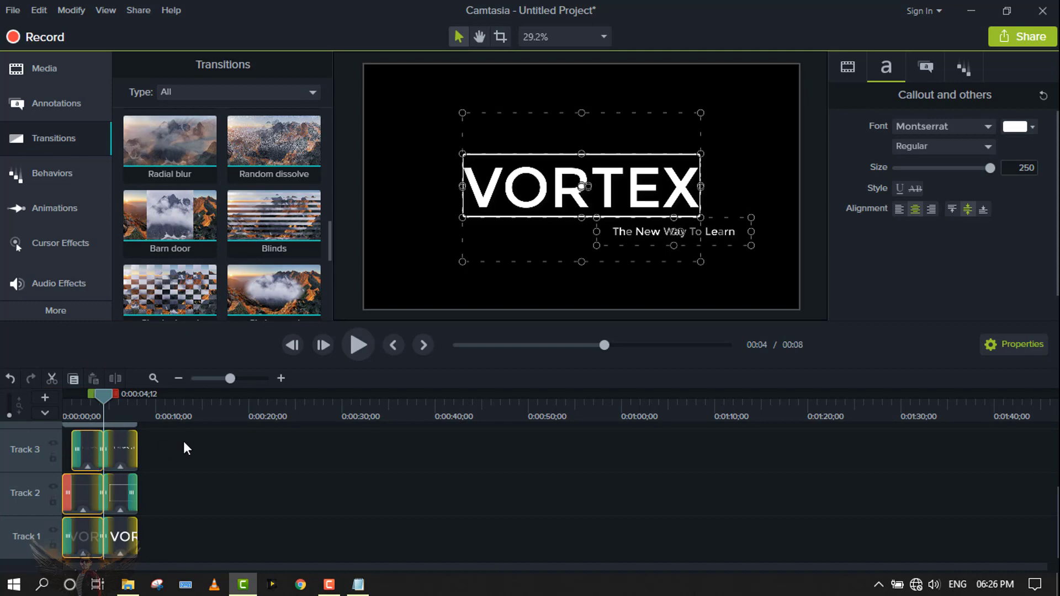
left_click_drag(99, 398, 51, 400)
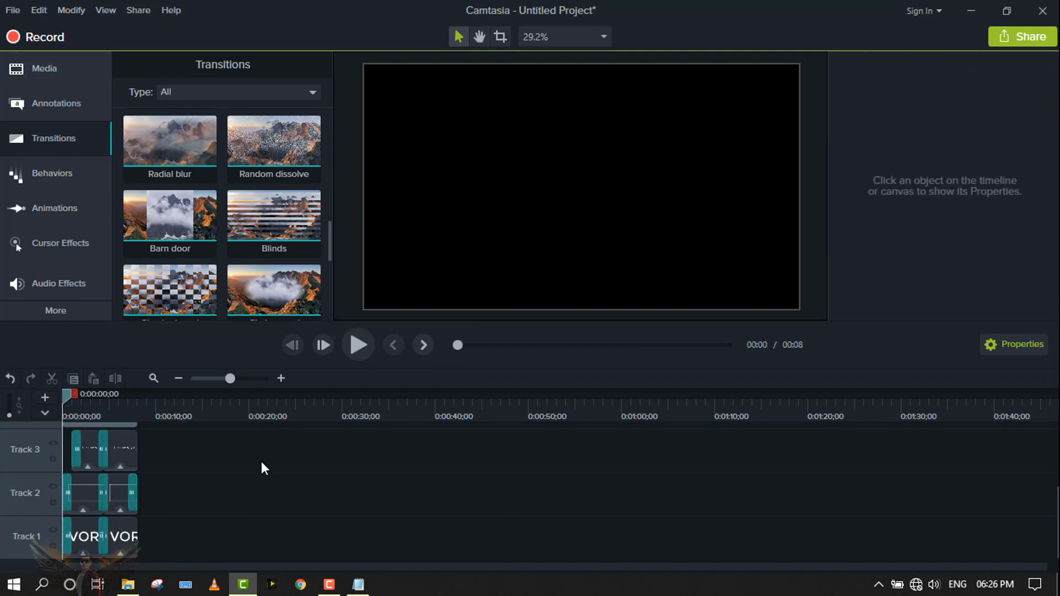
key("space")
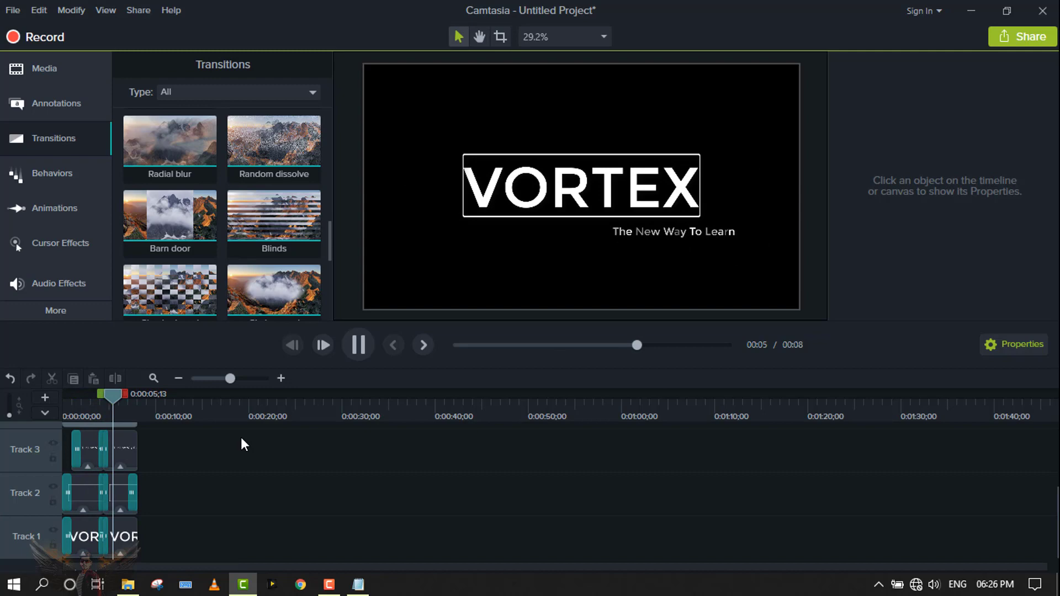
key("space")
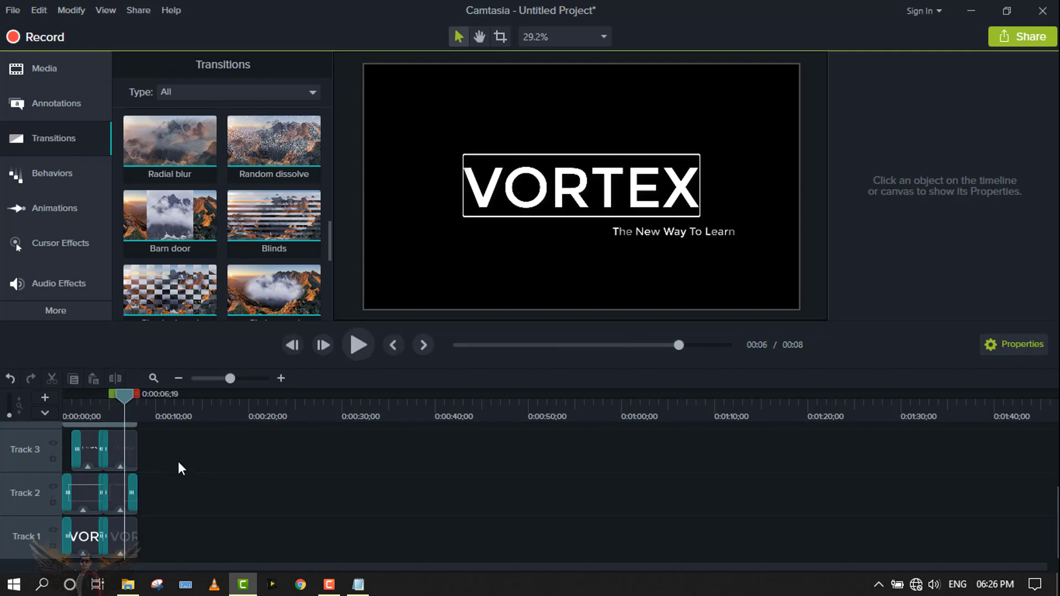
key("space")
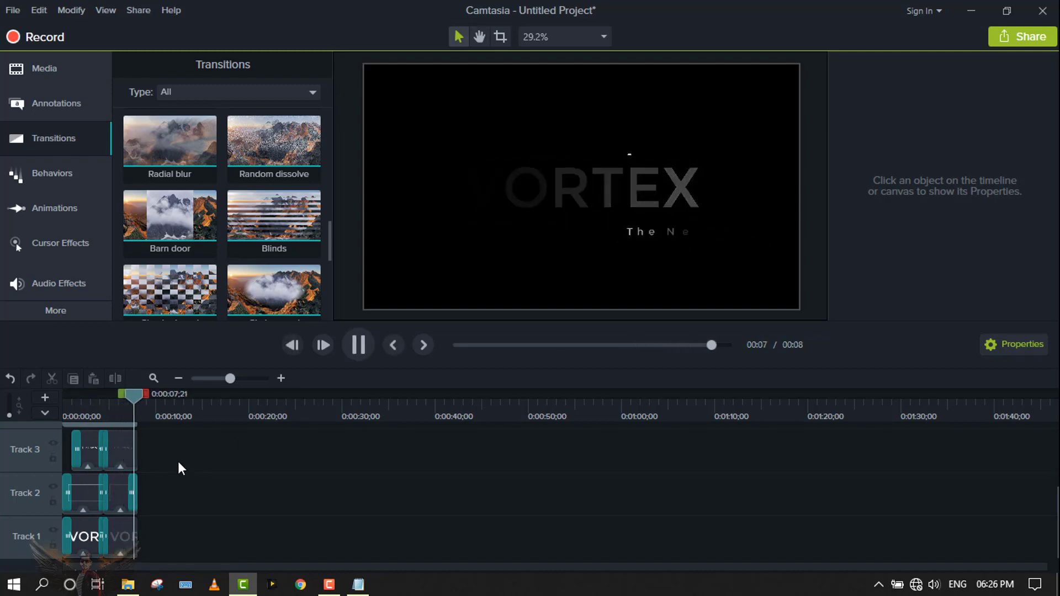
key("space")
scroll(176, 459, "up", 2)
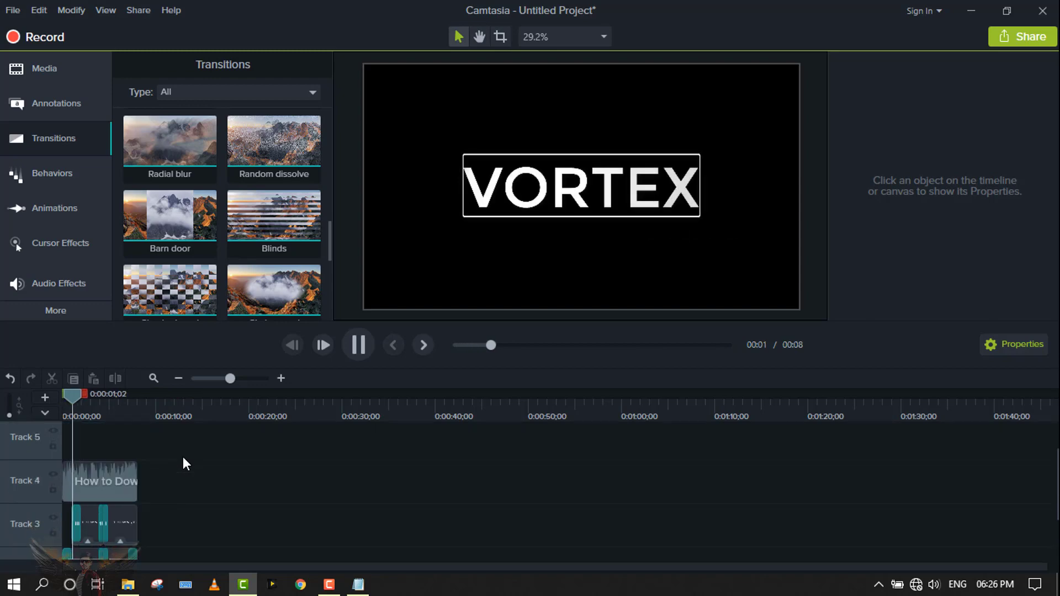
scroll(183, 456, "up", 1)
scroll(300, 515, "down", 3)
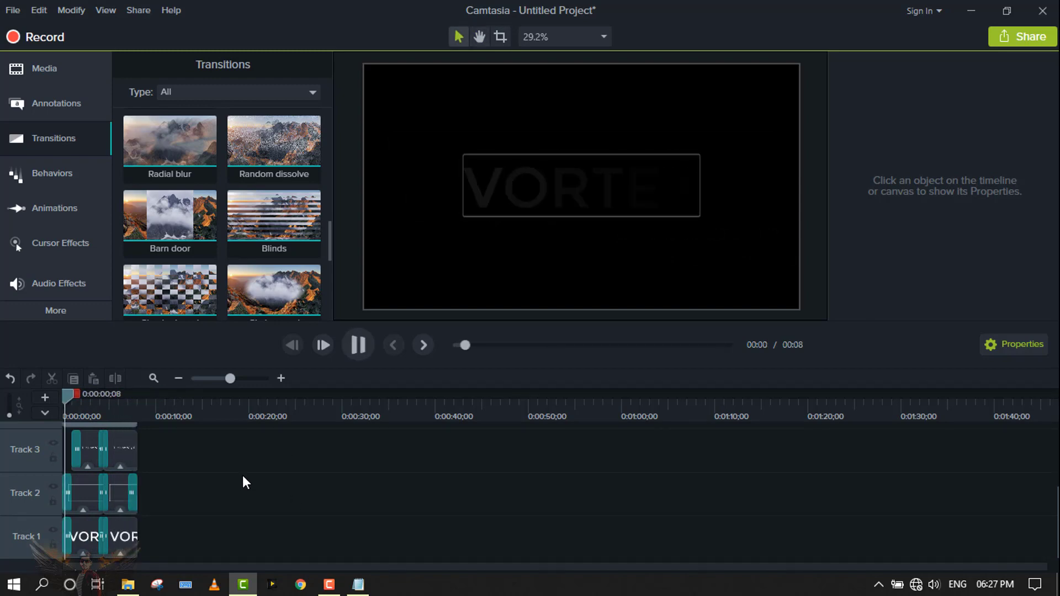
key("space")
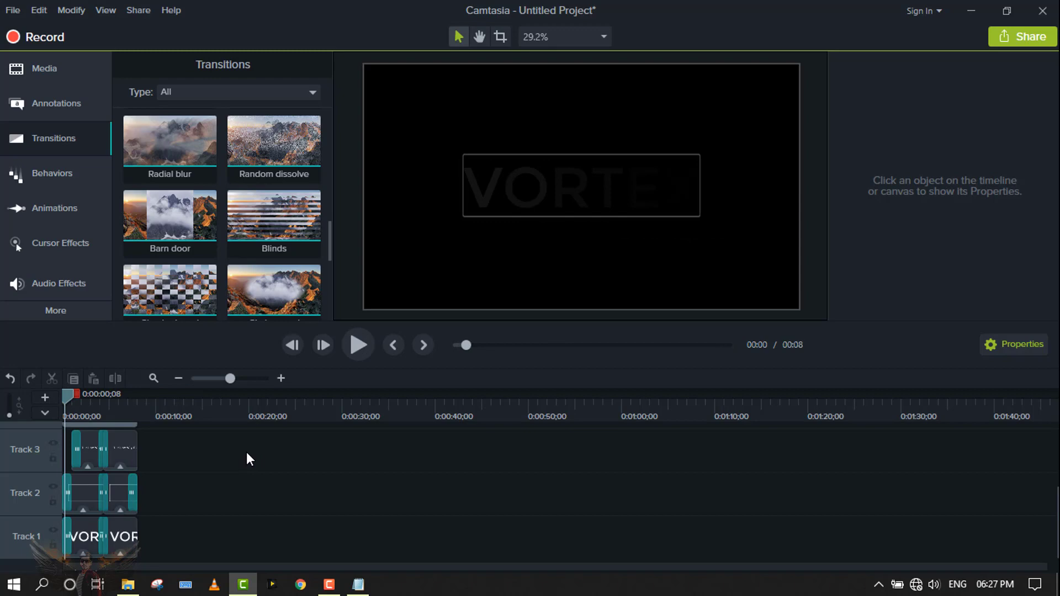